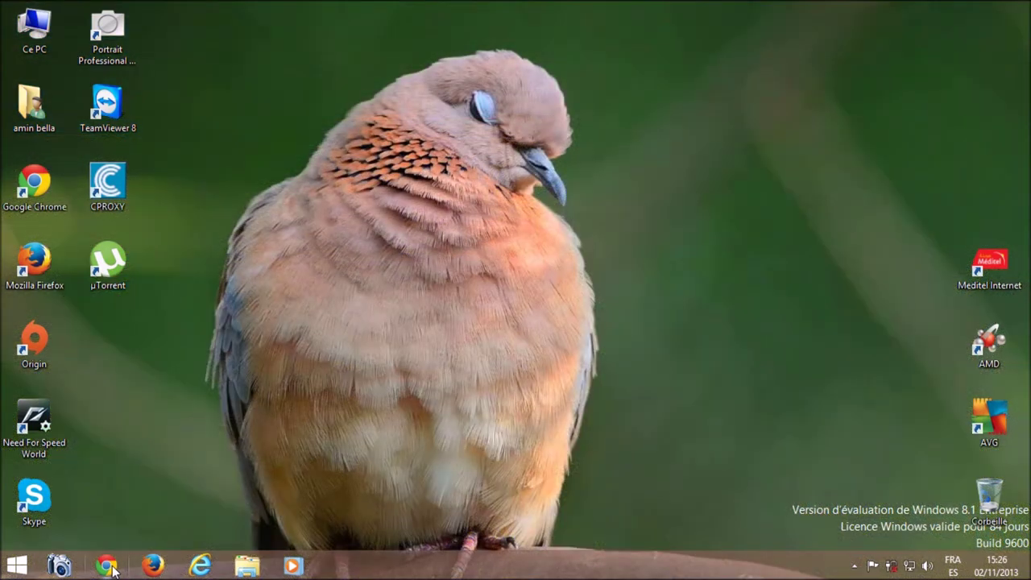
Step: Search Google in Chrome for 'need for speed world', correcting a typo in the query
{"action": "left_click", "coordinate": [108, 567]}
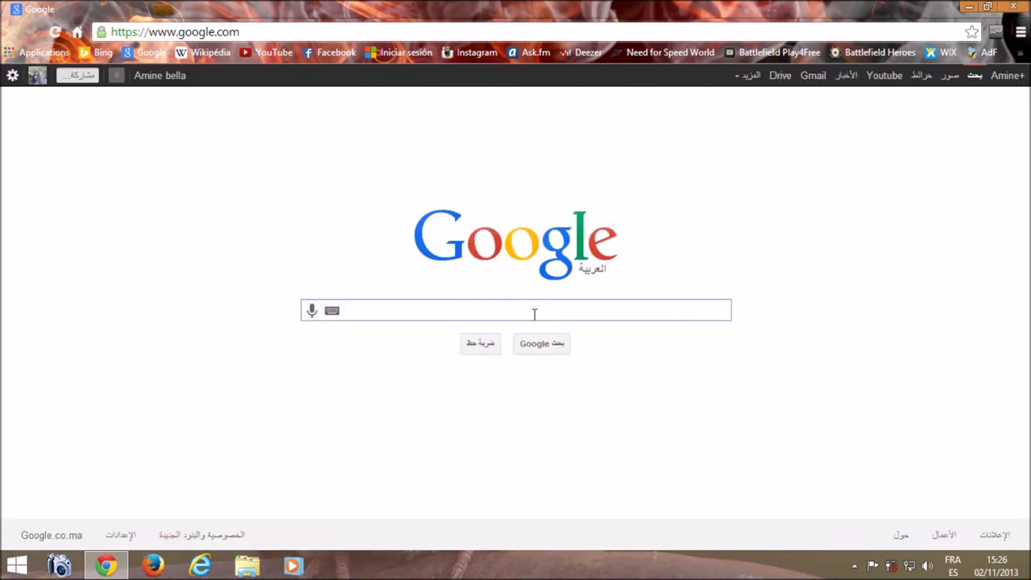
{"action": "type", "text": "need for spp"}
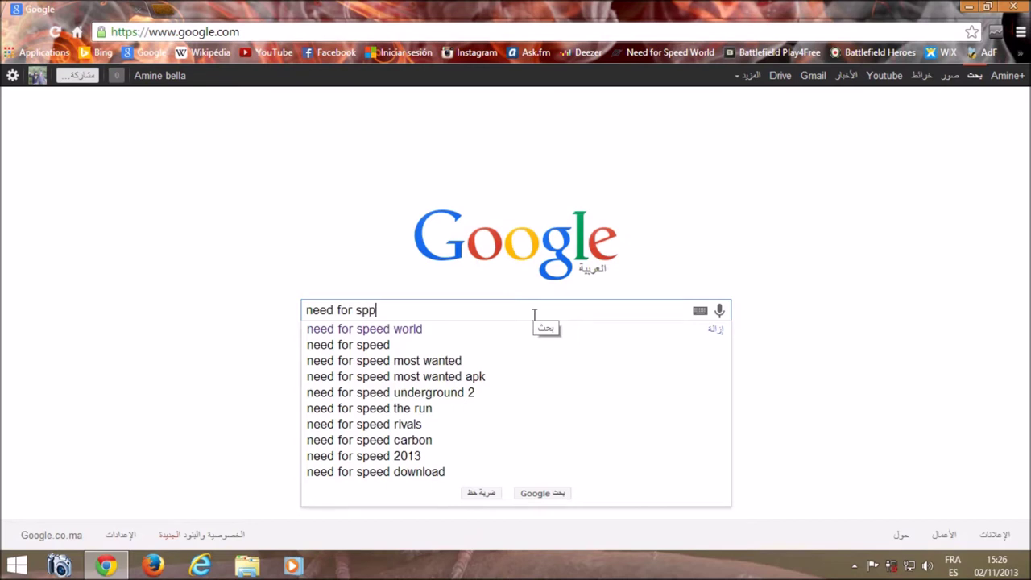
{"action": "type", "text": "e"}
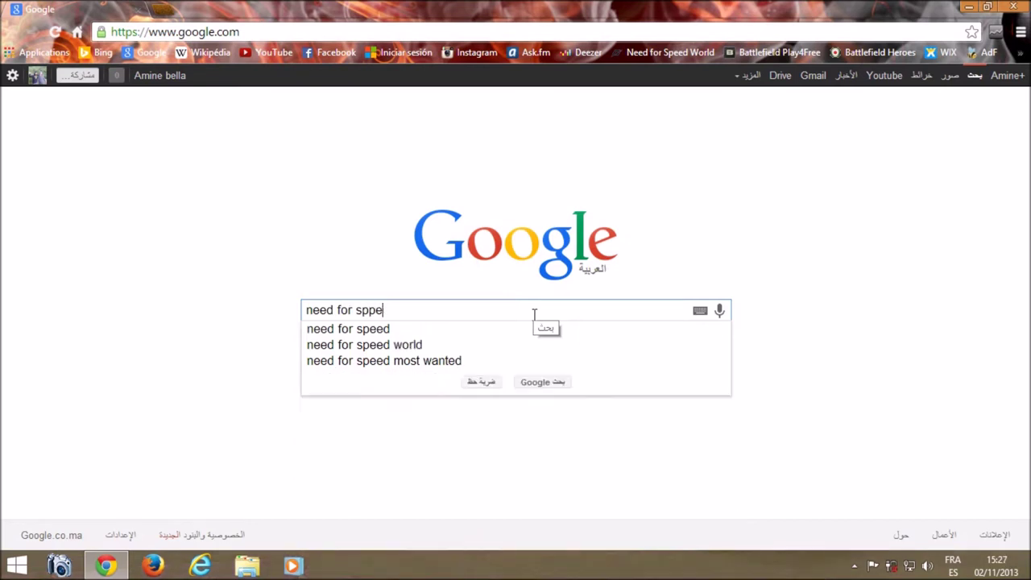
{"action": "key", "text": "BackSpace"}
{"action": "key", "text": "BackSpace"}
{"action": "type", "text": "eed "}
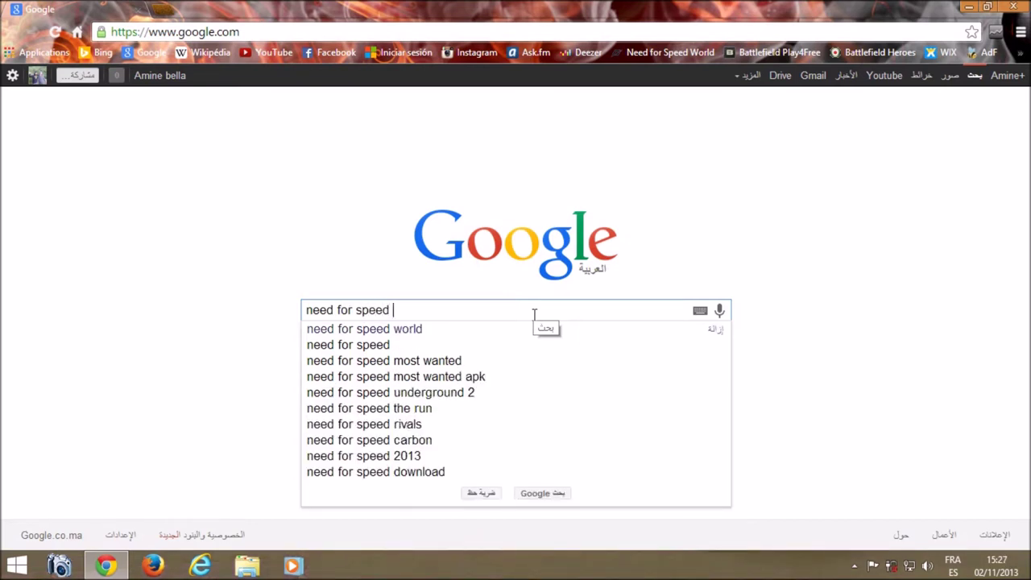
{"action": "type", "text": "world"}
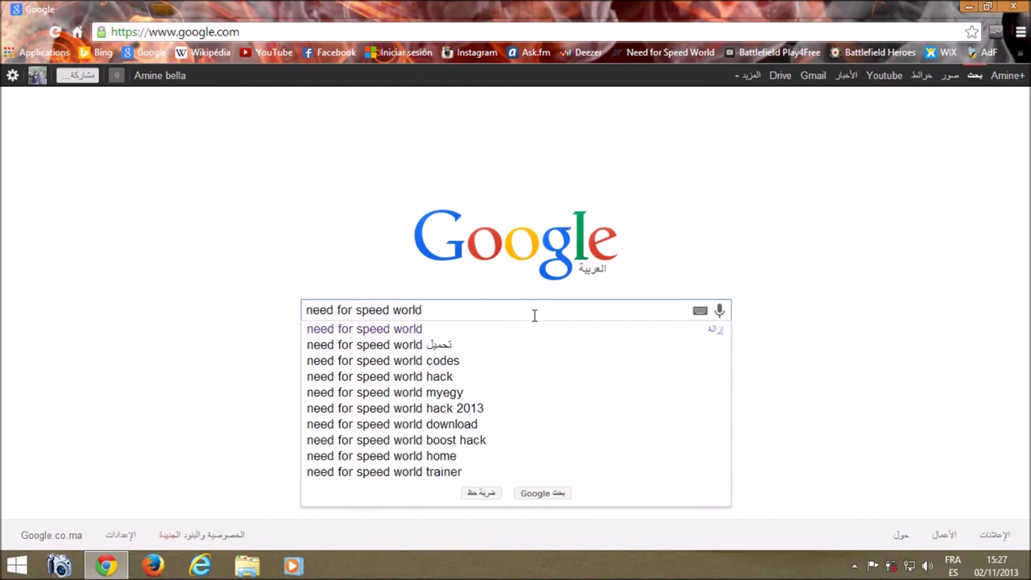
{"action": "left_click_drag", "start_coordinate": [516, 308], "coordinate": [304, 310]}
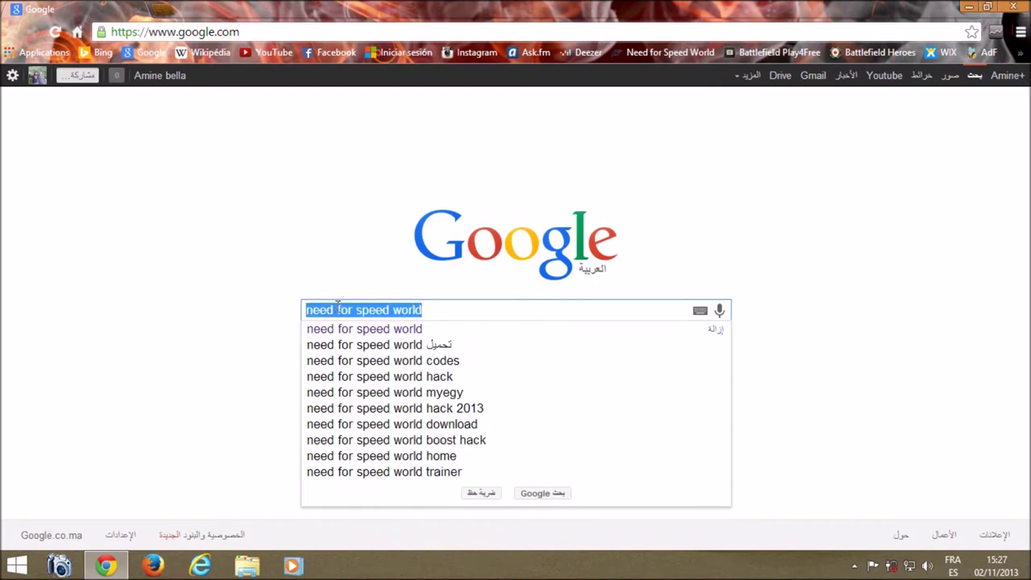
{"action": "key", "text": "Return"}
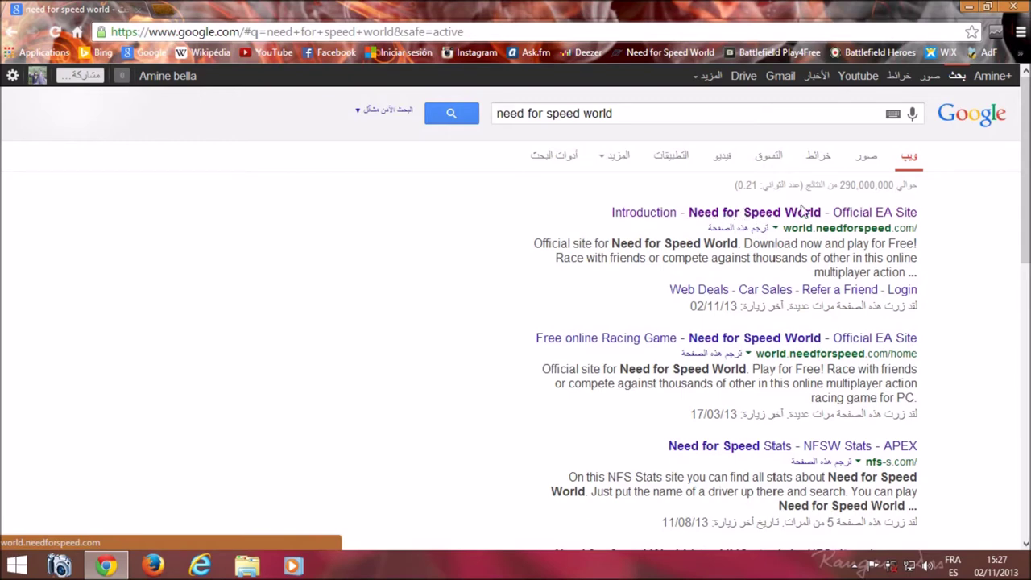
Step: Open world.needforspeed.com from the first result and go to the INSCRIPTION registration page
{"action": "left_click", "coordinate": [846, 213]}
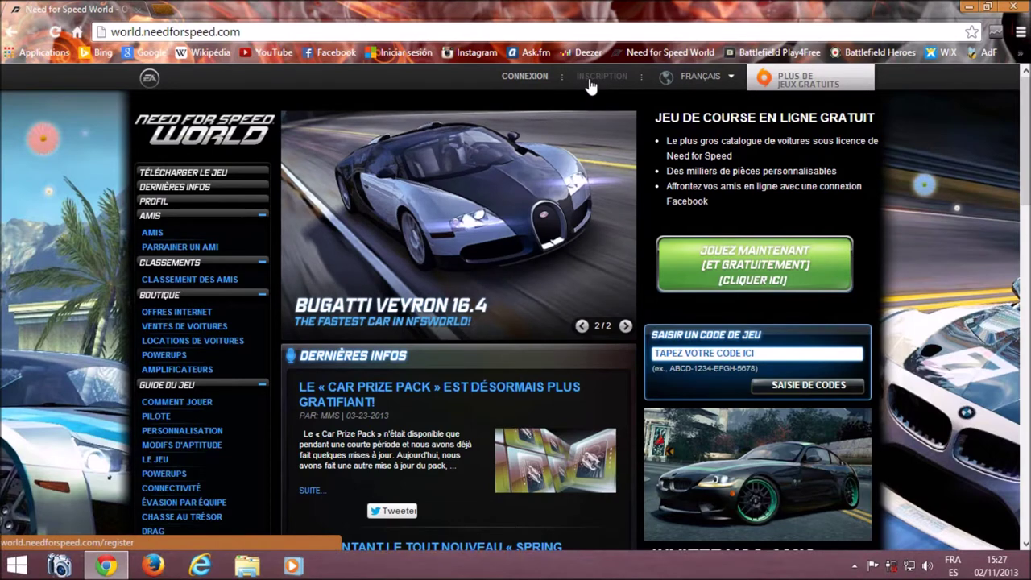
{"action": "left_click", "coordinate": [590, 81]}
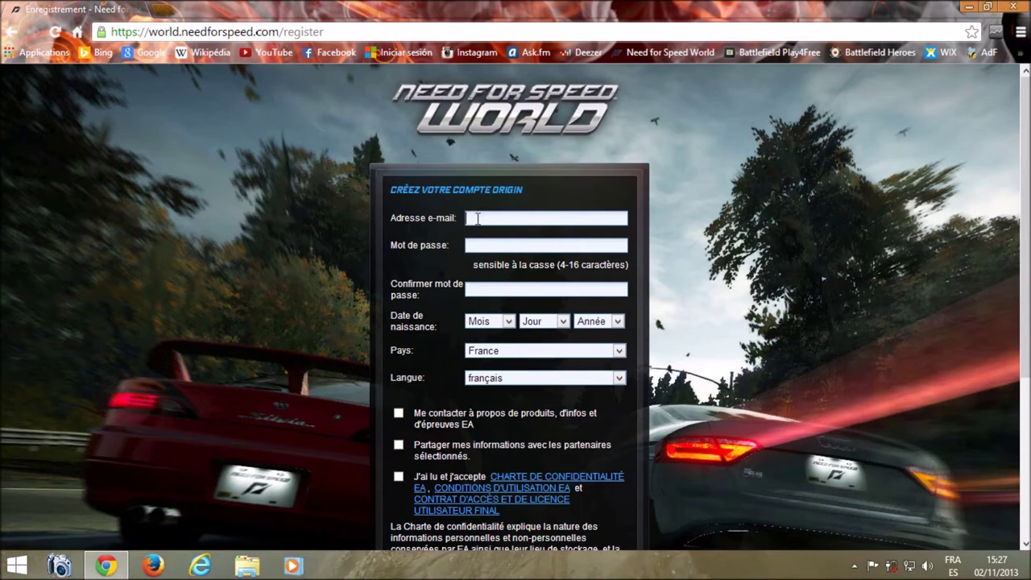
Step: Enter the account e-mail address in Adresse e-mail and move on to the password fields
{"action": "type", "text": "amin"}
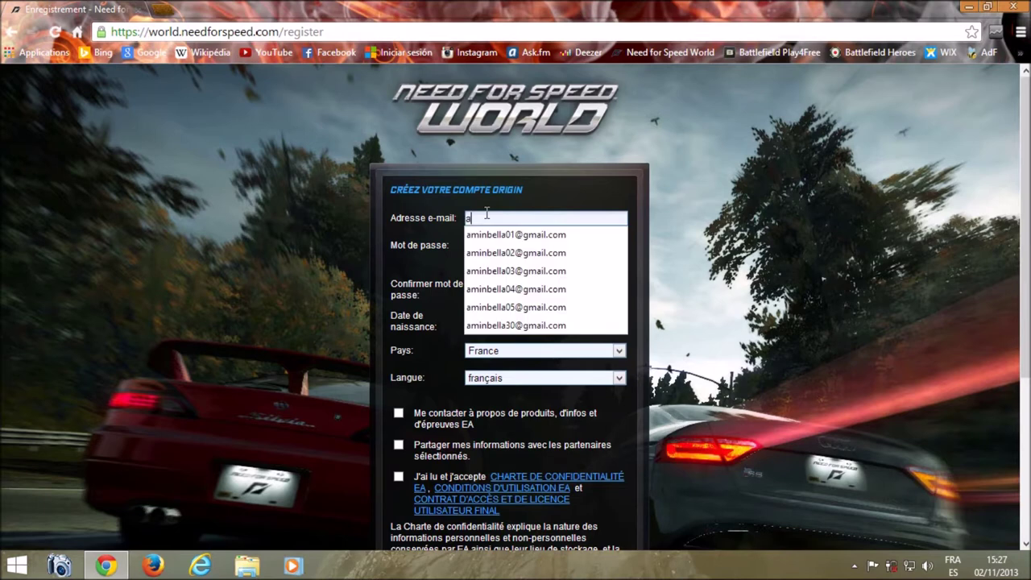
{"action": "key", "text": "BackSpace"}
{"action": "key", "text": "BackSpace"}
{"action": "key", "text": "BackSpace"}
{"action": "key", "text": "BackSpace"}
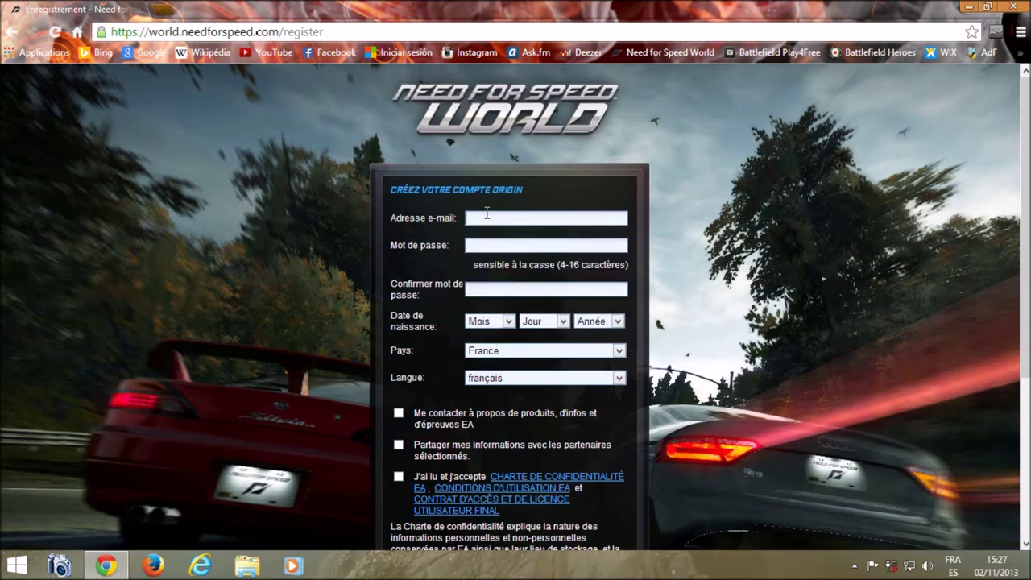
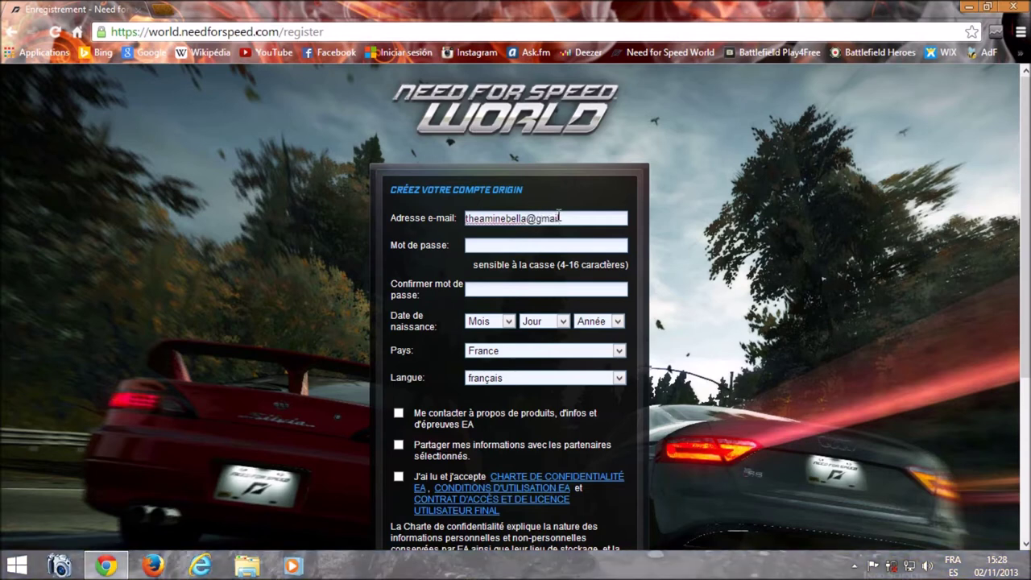
{"action": "key", "text": "Tab"}
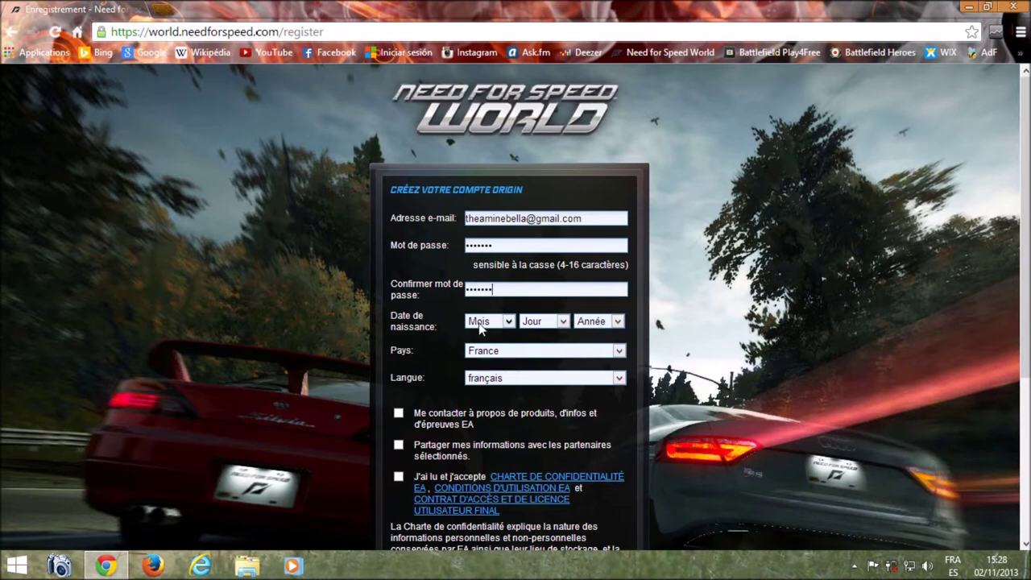
{"action": "left_click", "coordinate": [483, 323]}
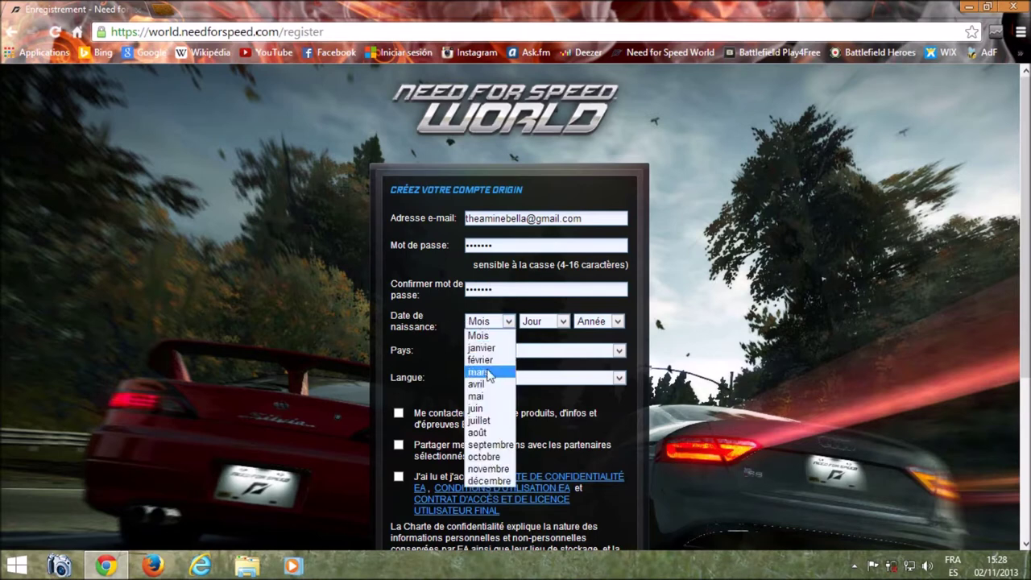
{"action": "left_click", "coordinate": [495, 375]}
{"action": "left_click", "coordinate": [542, 323]}
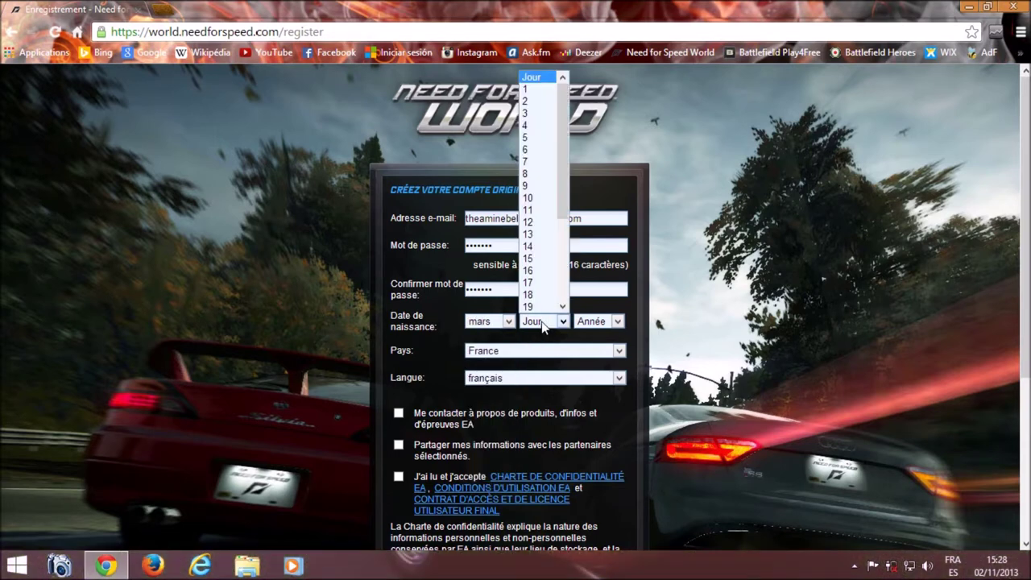
{"action": "left_click", "coordinate": [545, 234]}
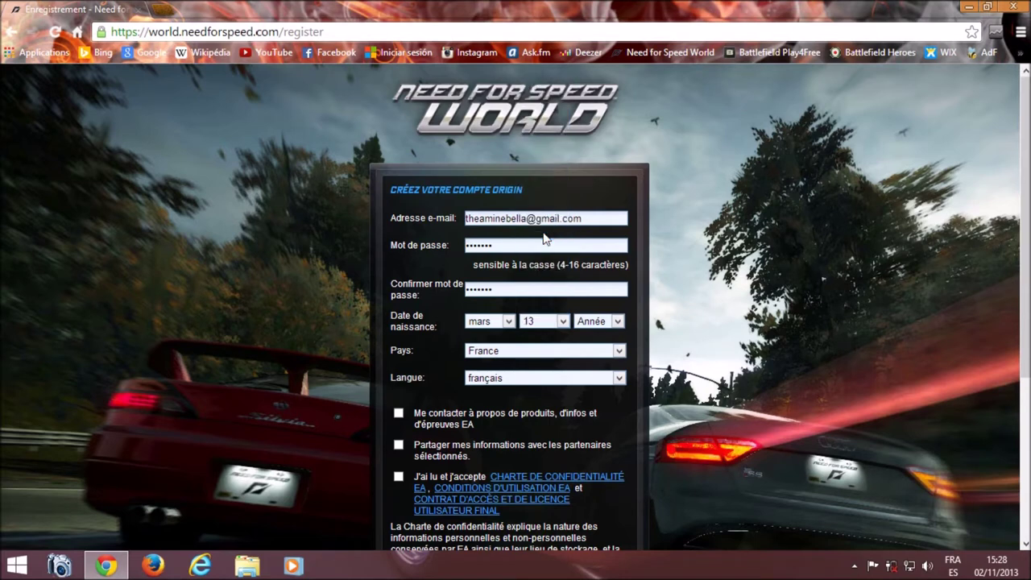
{"action": "left_click", "coordinate": [594, 322]}
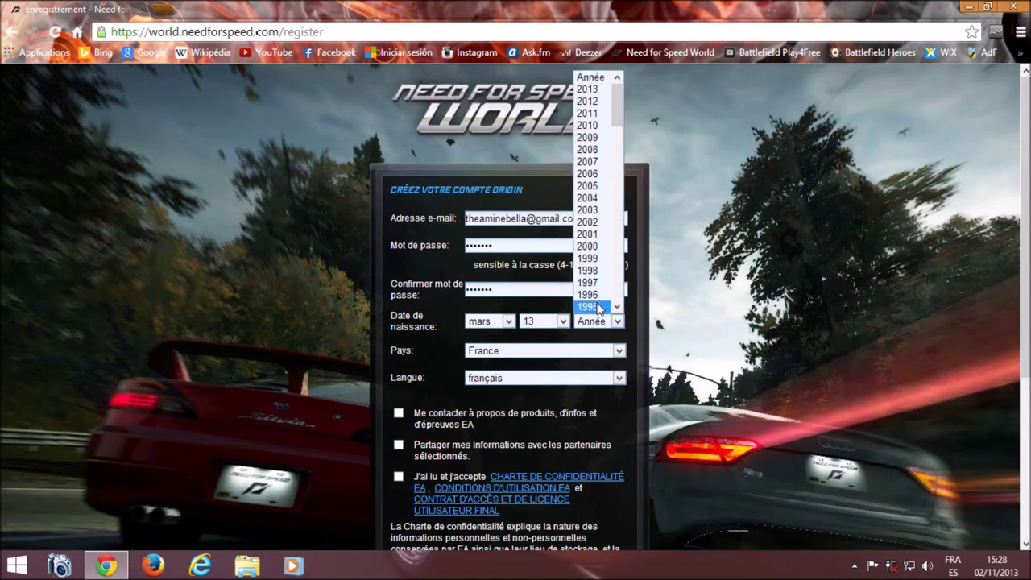
{"action": "left_click", "coordinate": [596, 295]}
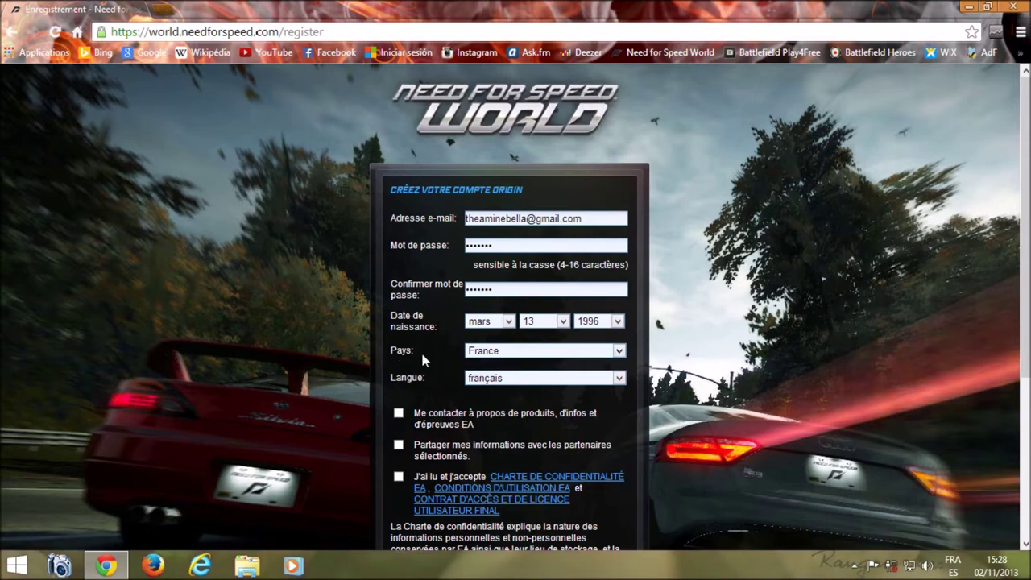
Step: Choose Maroc as the country and anglais as the language
{"action": "left_click", "coordinate": [486, 353]}
{"action": "scroll", "coordinate": [517, 266], "scroll_direction": "down", "scroll_amount": 15}
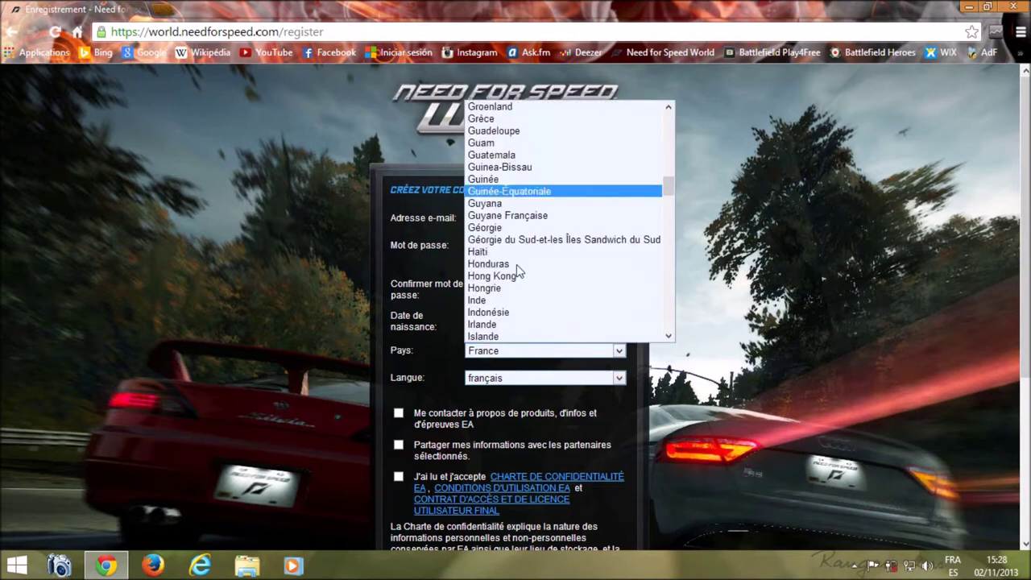
{"action": "scroll", "coordinate": [517, 277], "scroll_direction": "down", "scroll_amount": 4}
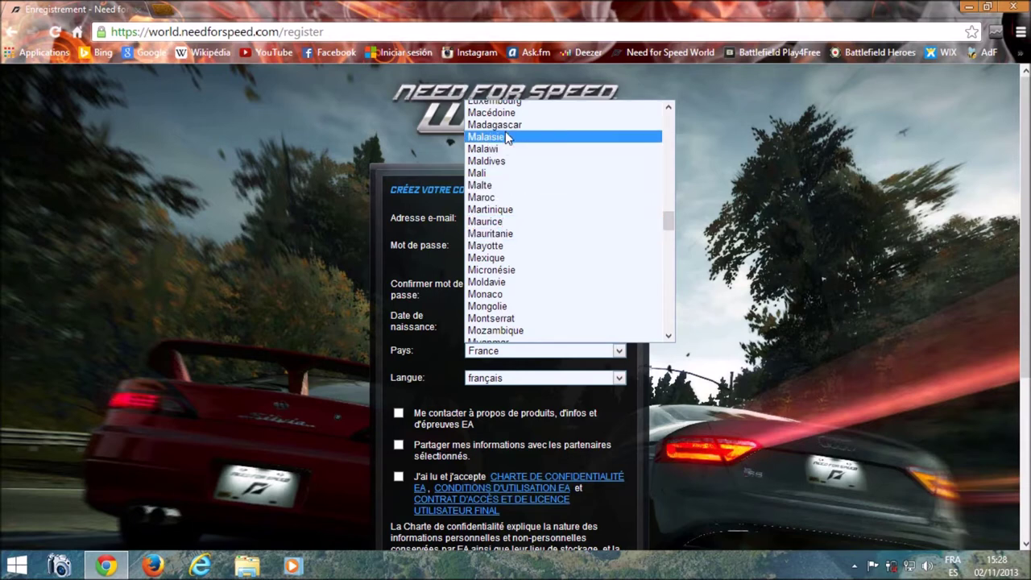
{"action": "left_click", "coordinate": [483, 201]}
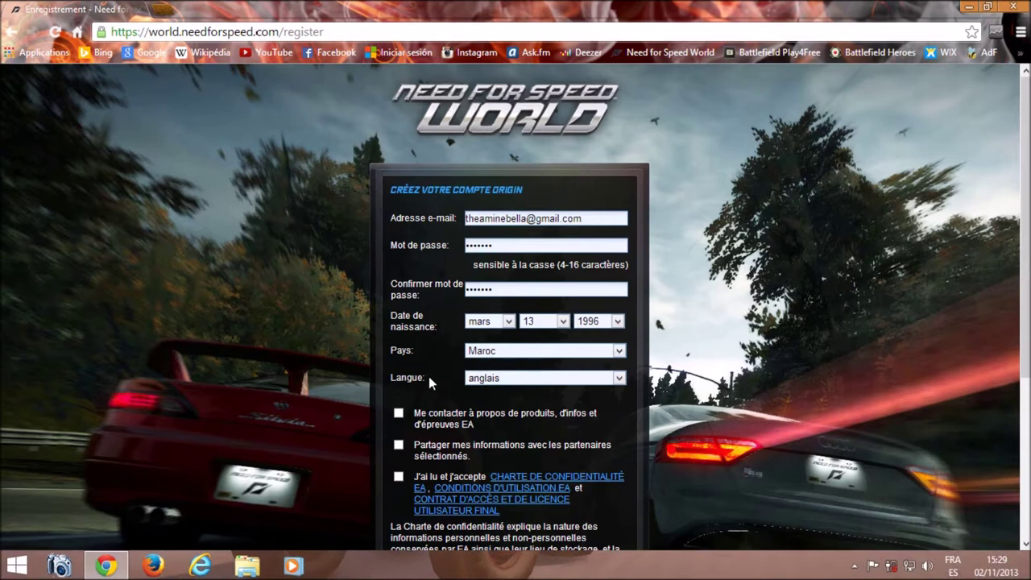
{"action": "left_click", "coordinate": [489, 380]}
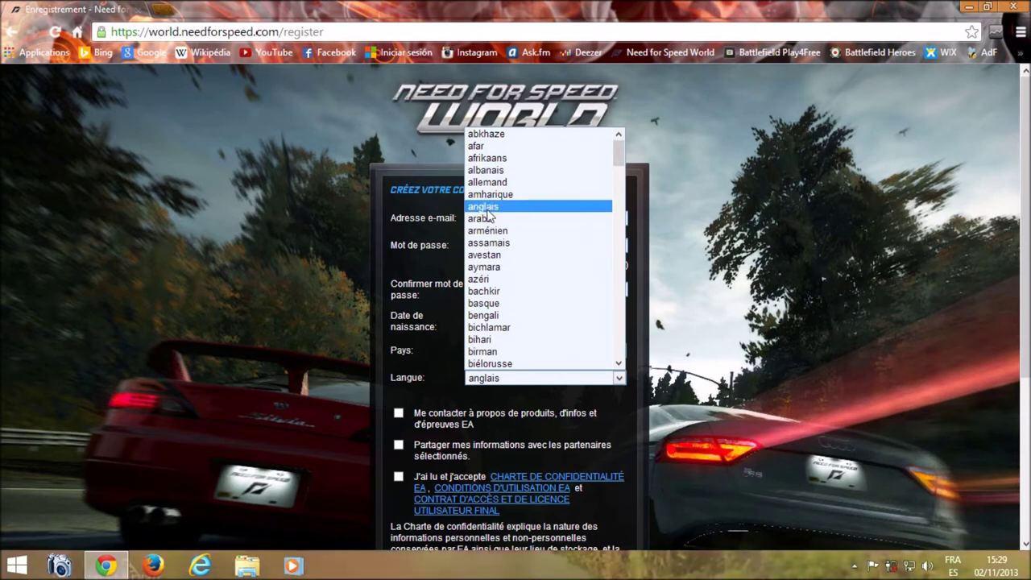
{"action": "left_click", "coordinate": [486, 207]}
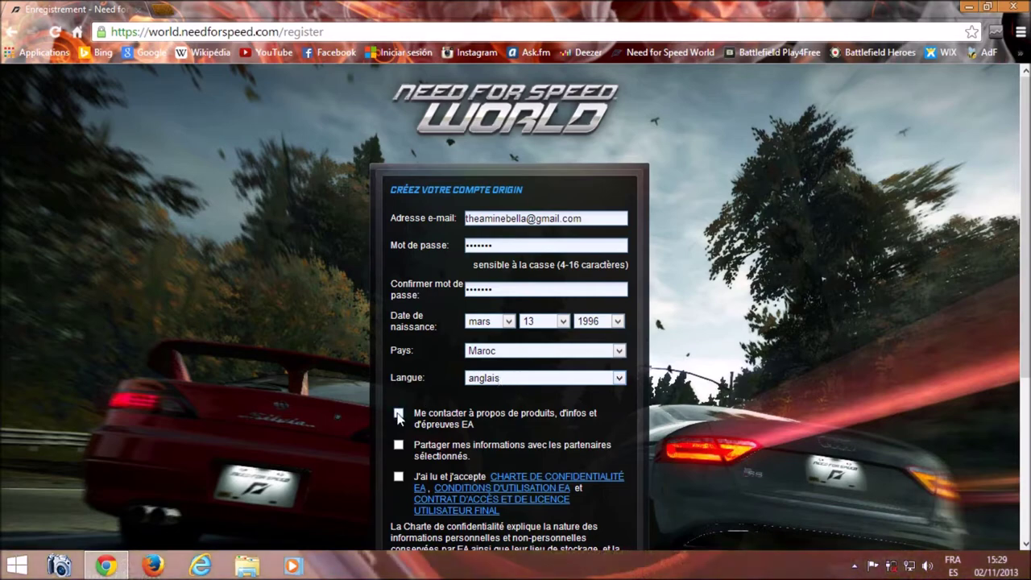
Step: Tick the EA news, partner sharing and licence consent boxes, then submit CRÉER UN COMPTE
{"action": "scroll", "coordinate": [411, 407], "scroll_direction": "down", "scroll_amount": 2}
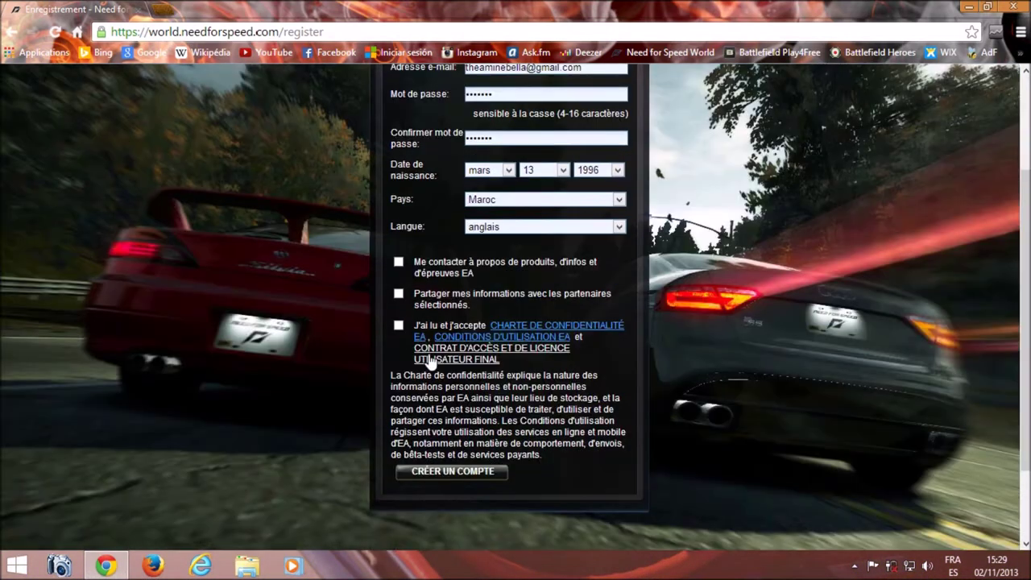
{"action": "left_click", "coordinate": [399, 264]}
{"action": "left_click", "coordinate": [398, 294]}
{"action": "left_click", "coordinate": [399, 325]}
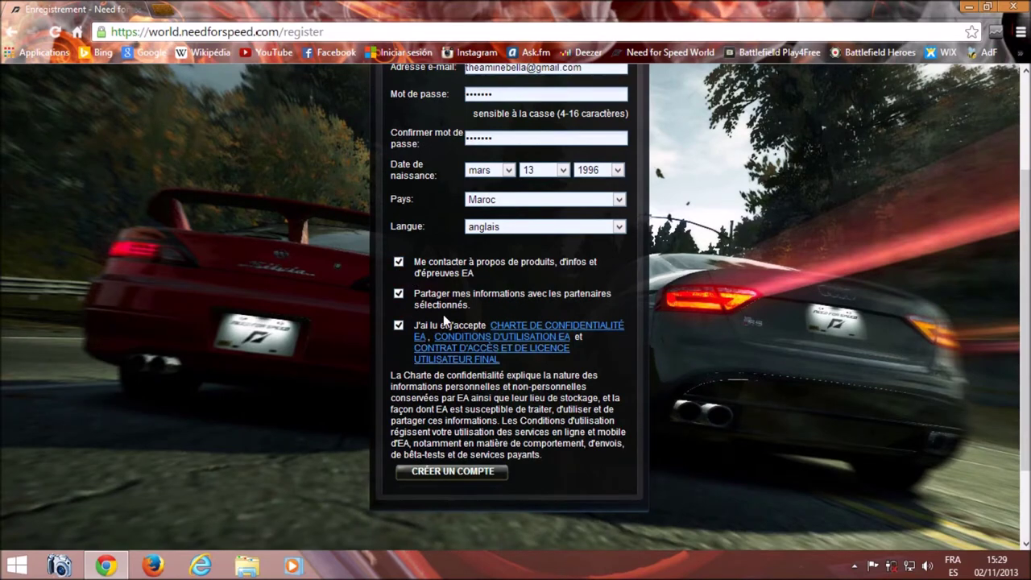
{"action": "scroll", "coordinate": [456, 323], "scroll_direction": "up", "scroll_amount": 2}
{"action": "scroll", "coordinate": [458, 322], "scroll_direction": "down", "scroll_amount": 3}
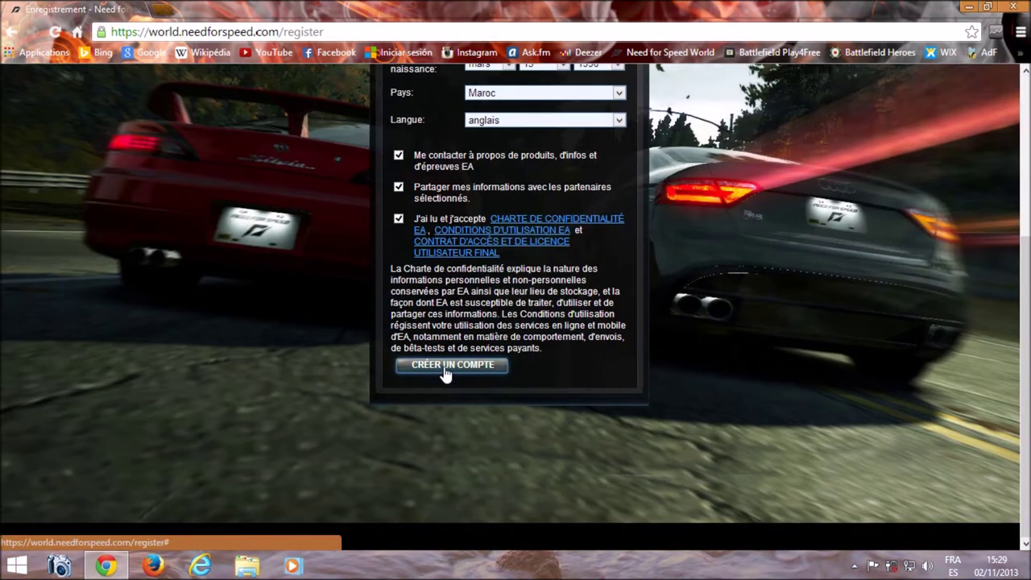
{"action": "left_click", "coordinate": [451, 365]}
{"action": "scroll", "coordinate": [445, 367], "scroll_direction": "up", "scroll_amount": 2}
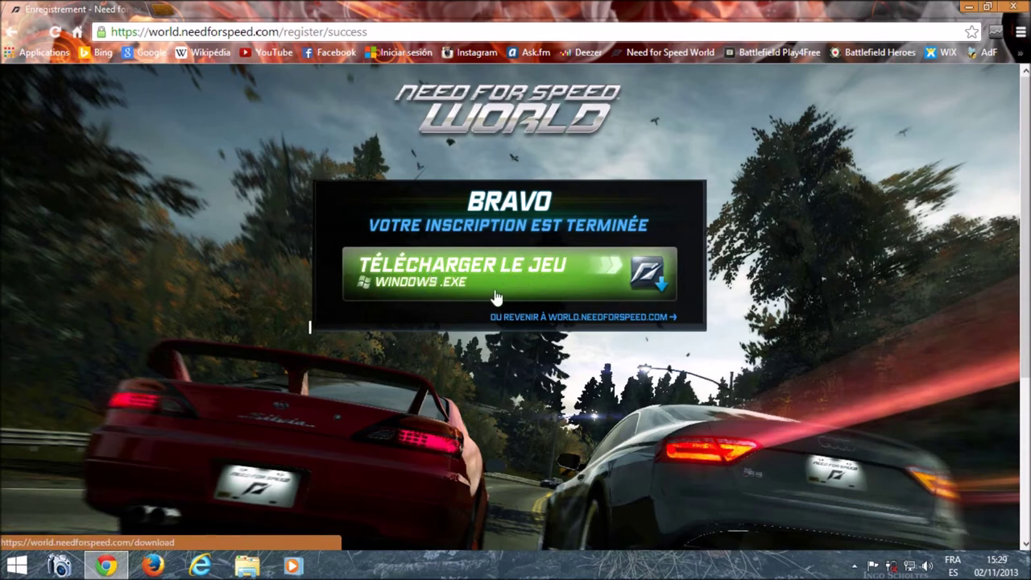
Step: Download the Windows installer with TÉLÉCHARGER LE JEU and open setup_nfsw (3).exe
{"action": "left_click", "coordinate": [530, 287]}
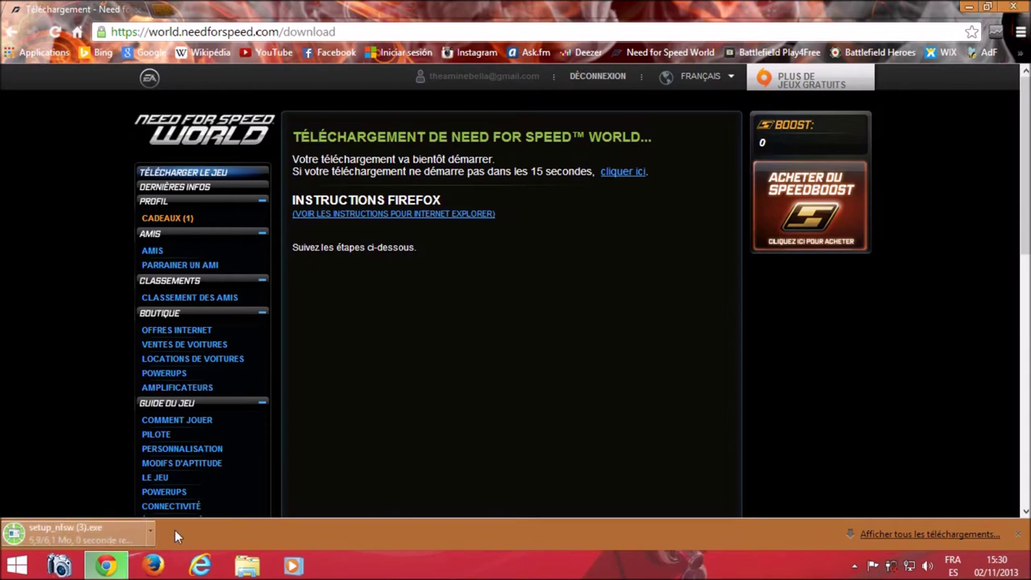
{"action": "left_click", "coordinate": [90, 534]}
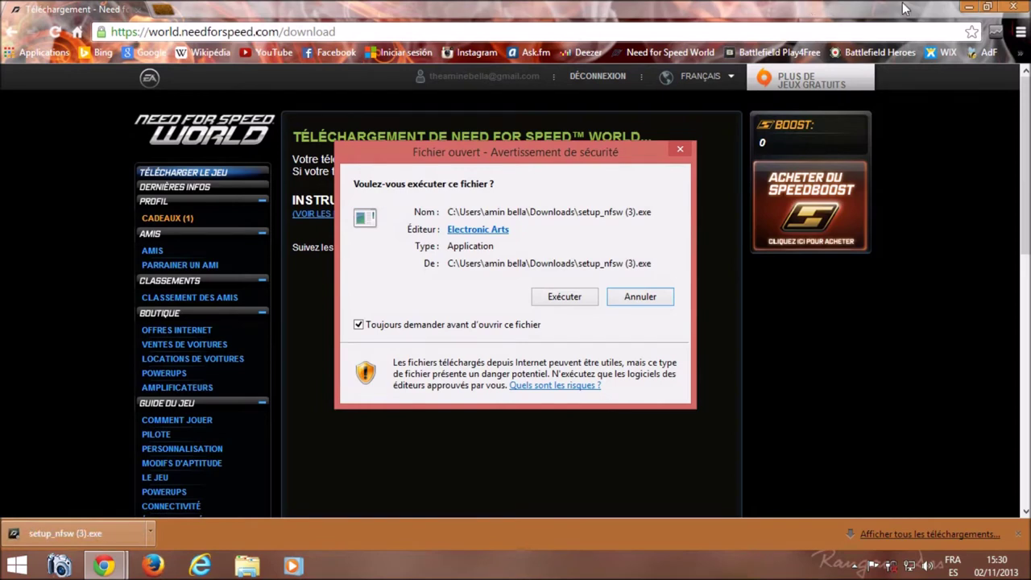
Step: Close Chrome, run the installer via Exécuter, and confirm Français as the setup language
{"action": "left_click", "coordinate": [1014, 9]}
{"action": "left_click_drag", "start_coordinate": [524, 153], "coordinate": [522, 113]}
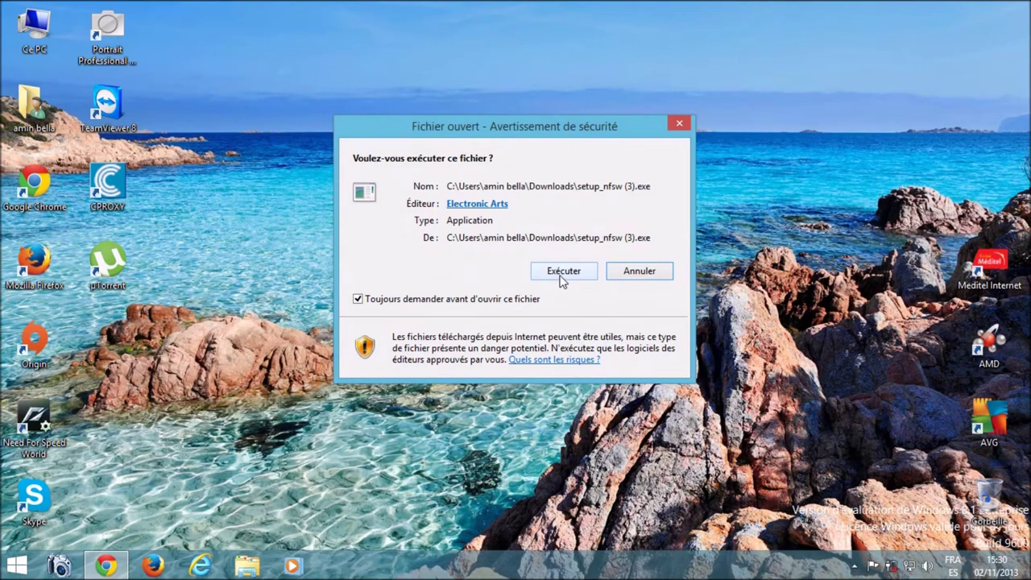
{"action": "left_click", "coordinate": [564, 272]}
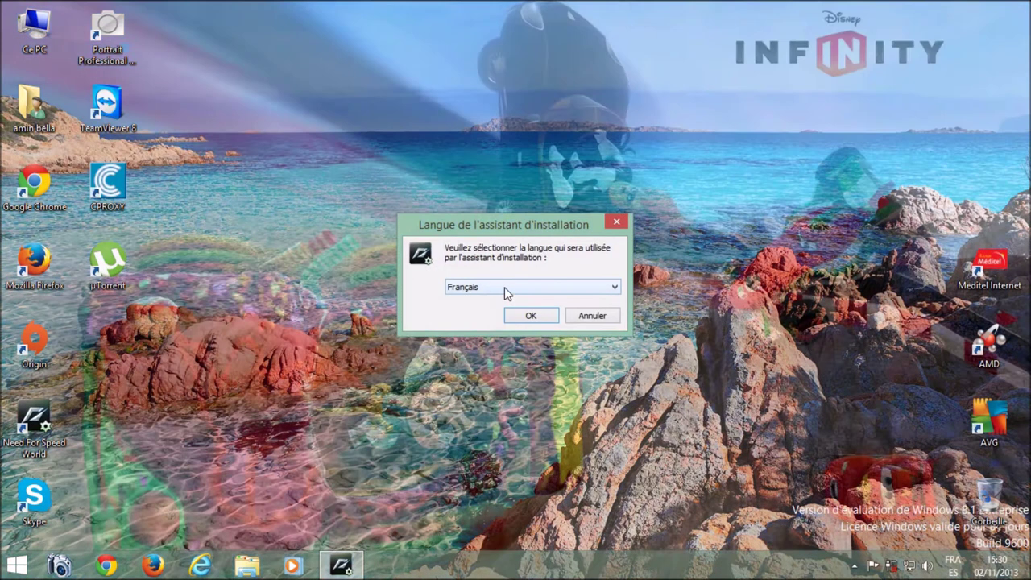
{"action": "left_click", "coordinate": [505, 287]}
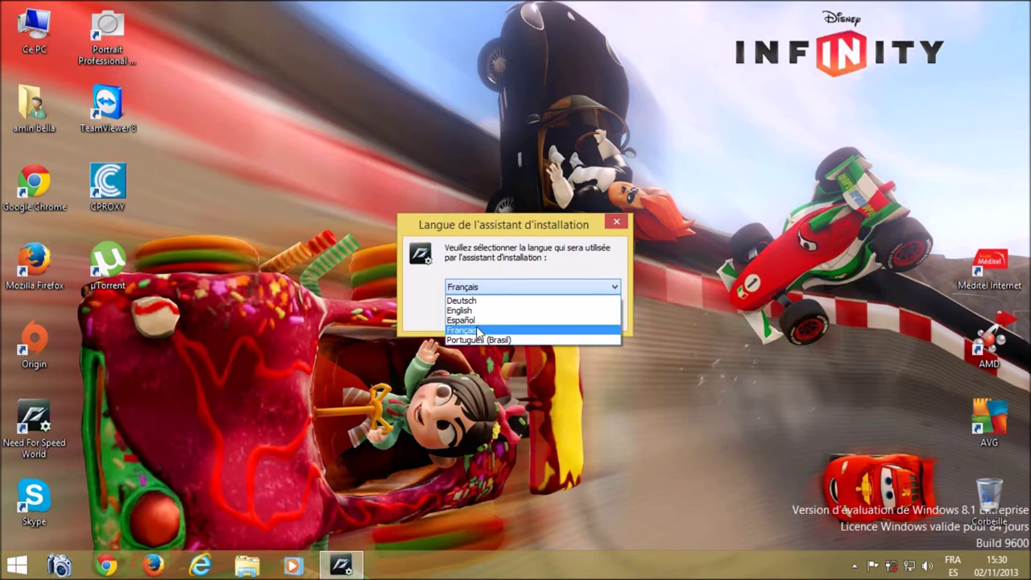
{"action": "left_click", "coordinate": [482, 330]}
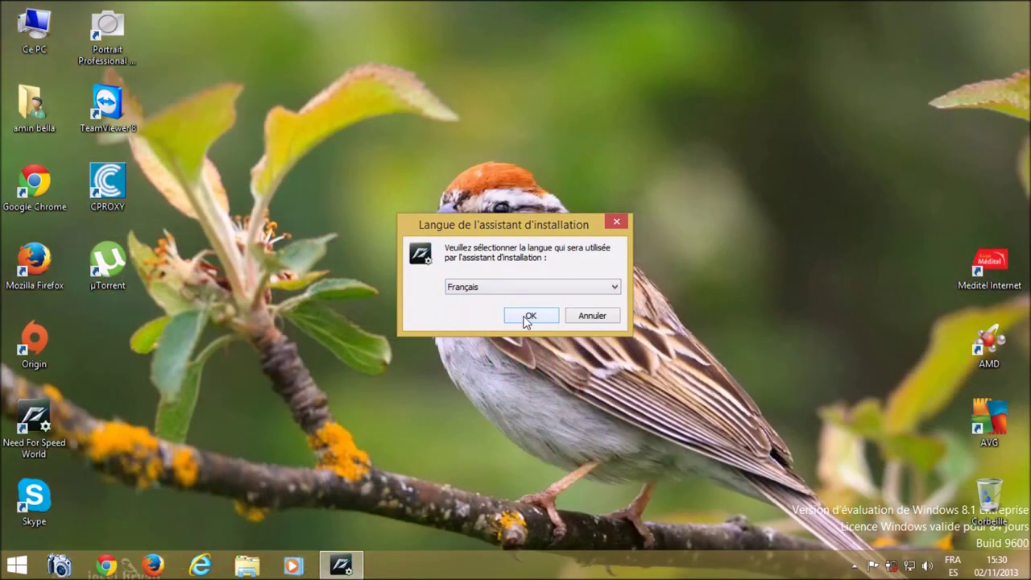
{"action": "left_click", "coordinate": [531, 316]}
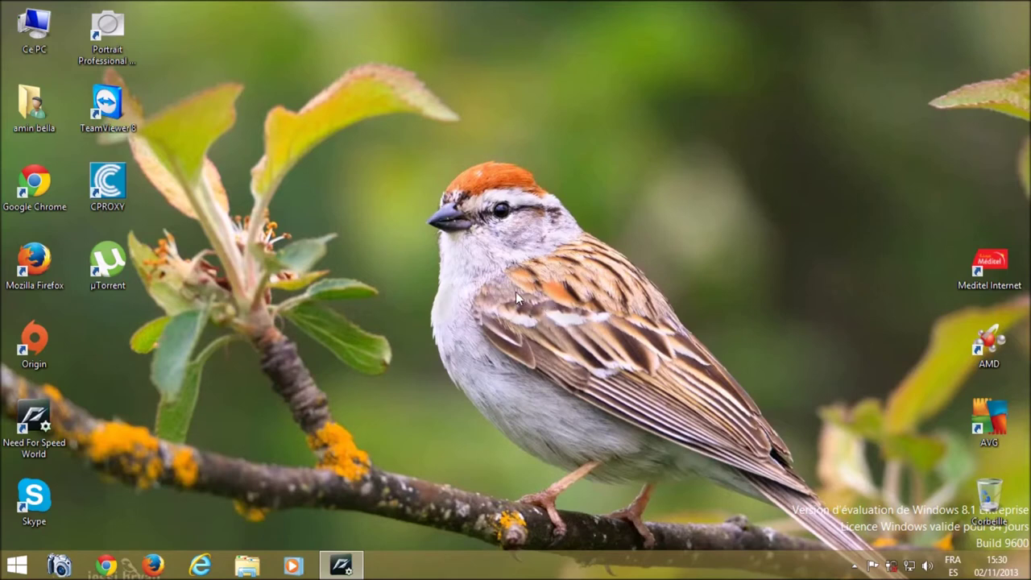
{"action": "right_click", "coordinate": [541, 196]}
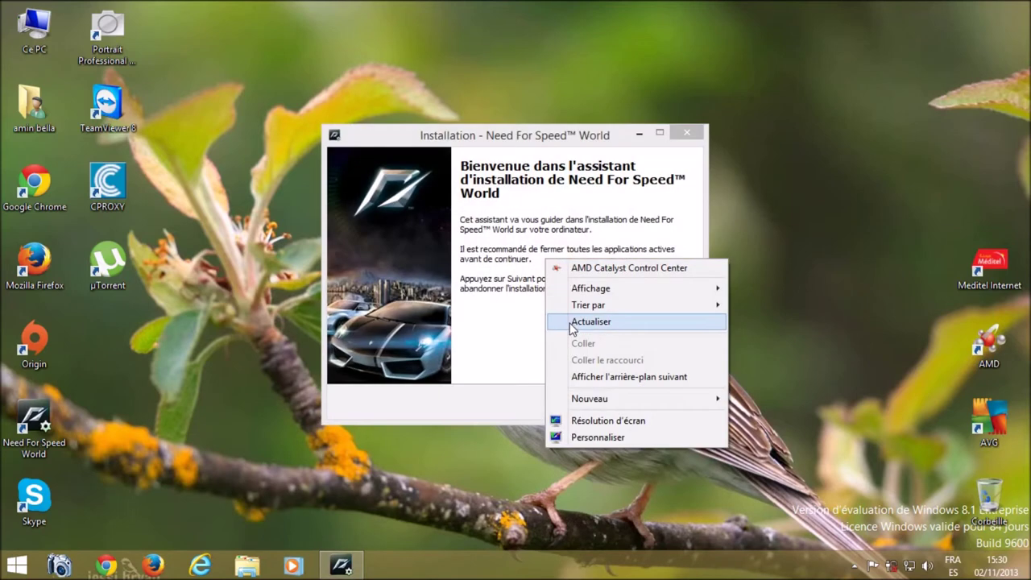
Step: Refresh the desktop icons from the desktop context menu
{"action": "left_click", "coordinate": [569, 324]}
{"action": "right_click", "coordinate": [796, 266]}
{"action": "left_click", "coordinate": [811, 325]}
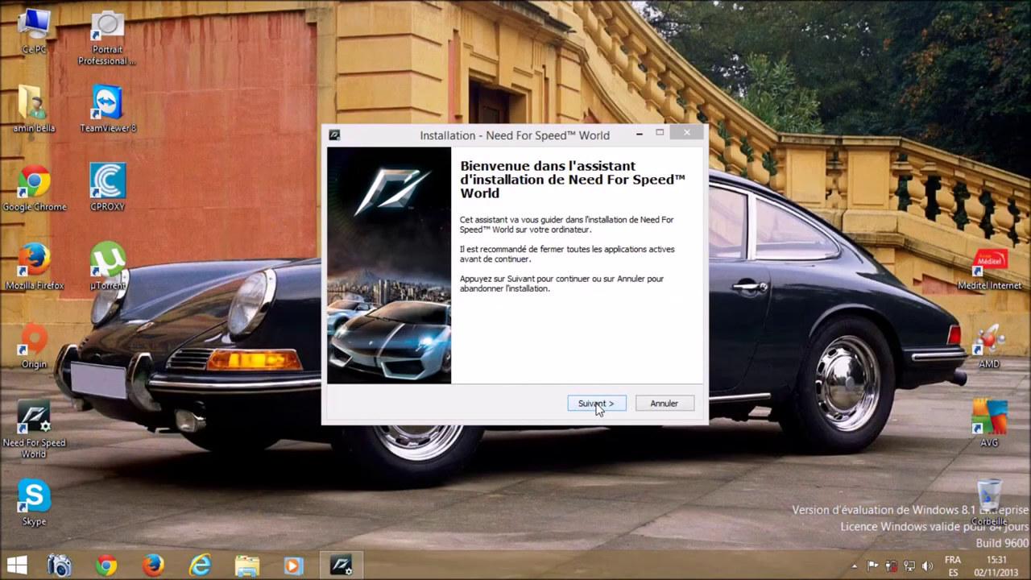
Step: Step through the wizard, accept the licence, and keep the default installation folder
{"action": "left_click", "coordinate": [596, 404]}
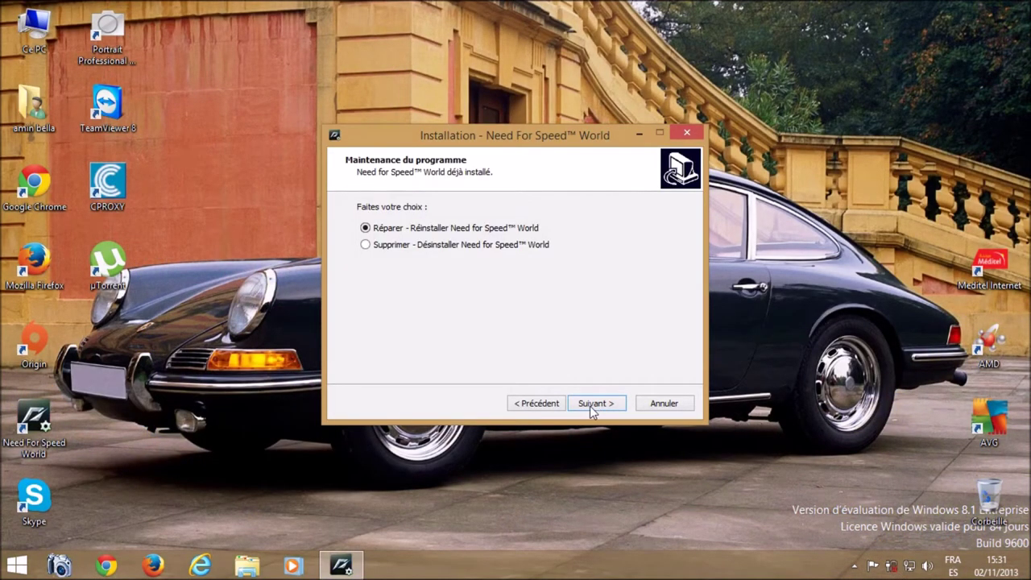
{"action": "left_click", "coordinate": [596, 405]}
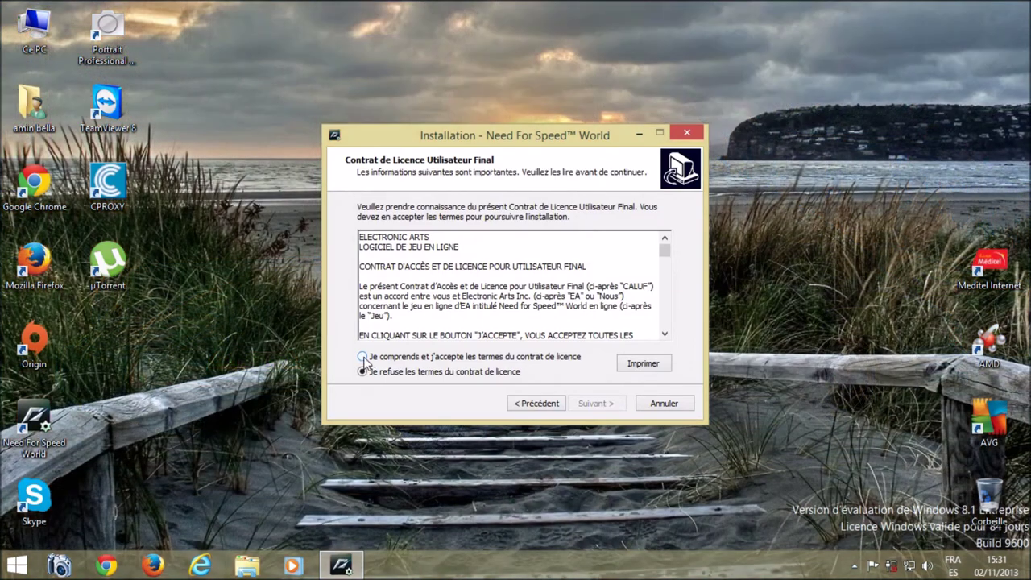
{"action": "left_click", "coordinate": [362, 357]}
{"action": "left_click", "coordinate": [597, 404]}
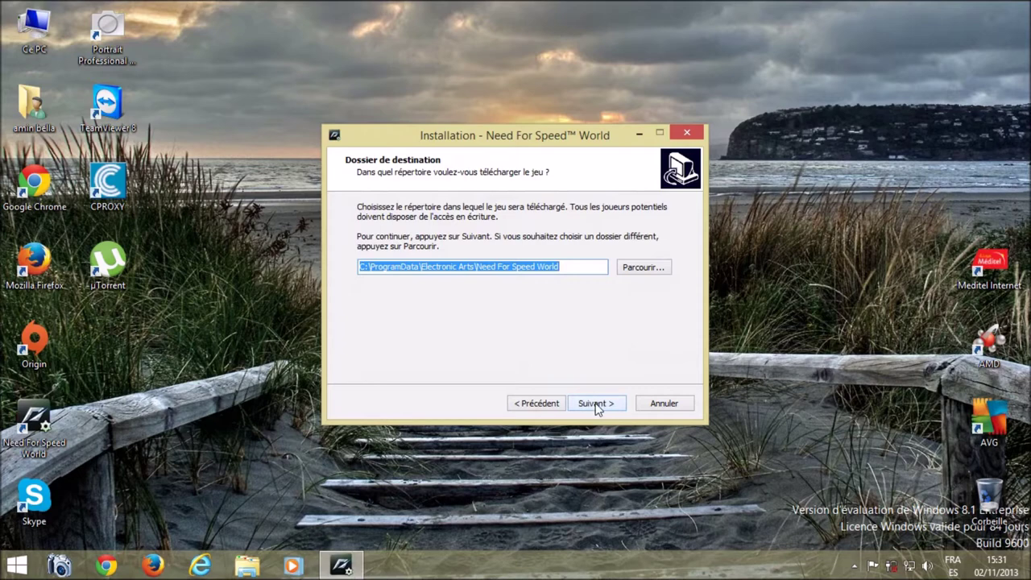
{"action": "left_click", "coordinate": [603, 405]}
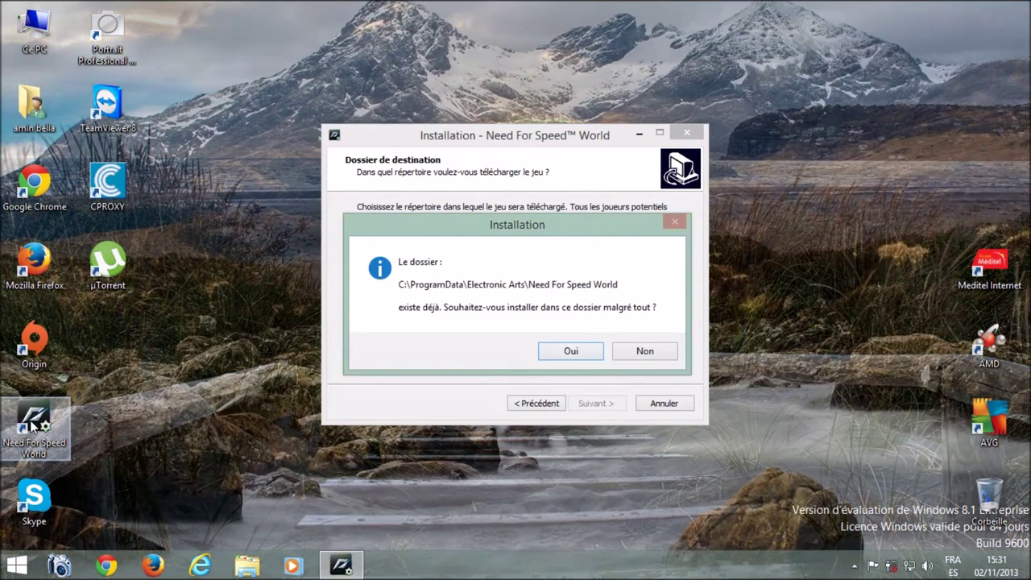
Step: Rearrange the Need For Speed World desktop shortcut back into the left column
{"action": "left_click_drag", "start_coordinate": [34, 420], "coordinate": [185, 427]}
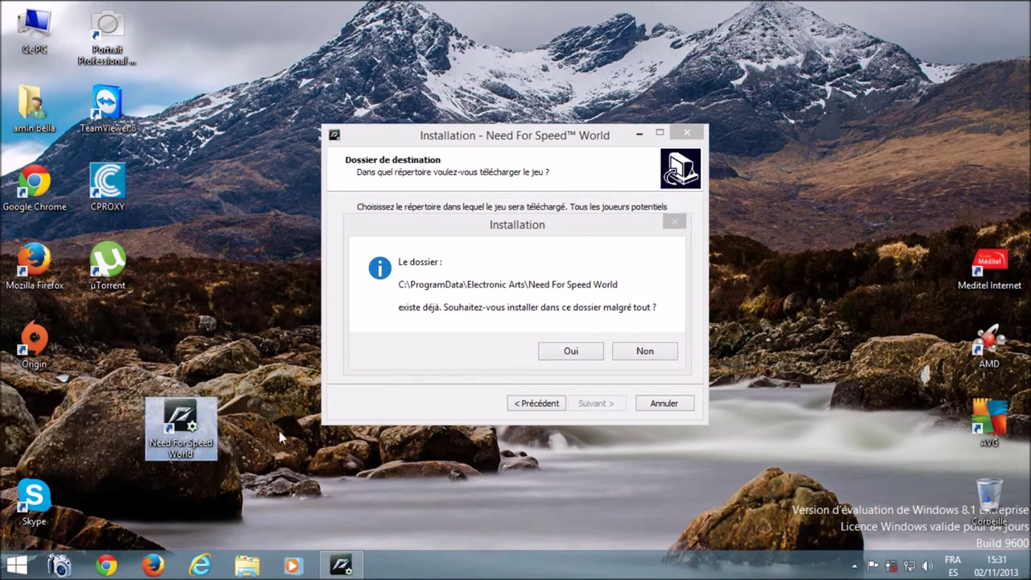
{"action": "left_click", "coordinate": [277, 376]}
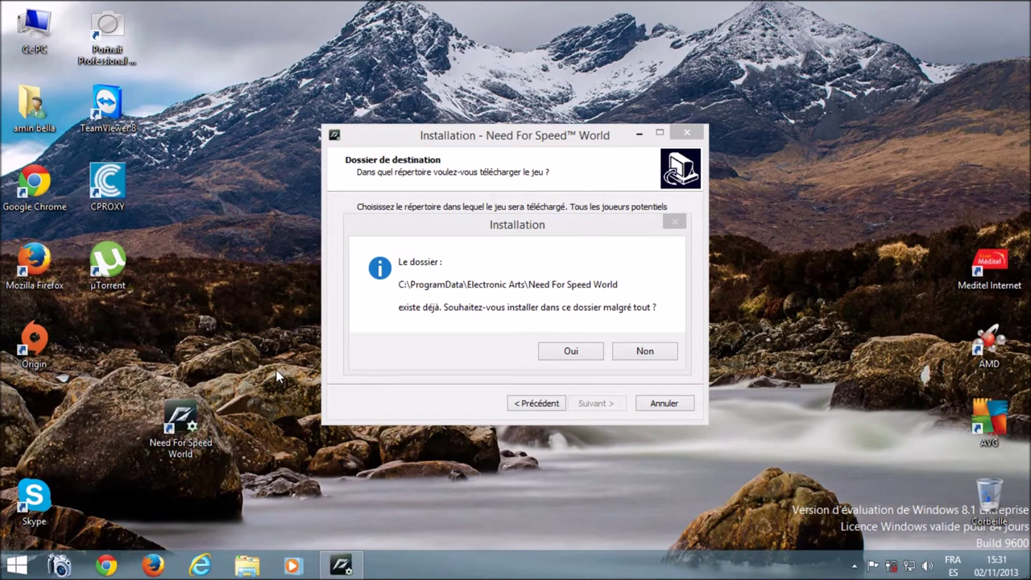
{"action": "left_click_drag", "start_coordinate": [277, 376], "coordinate": [133, 461]}
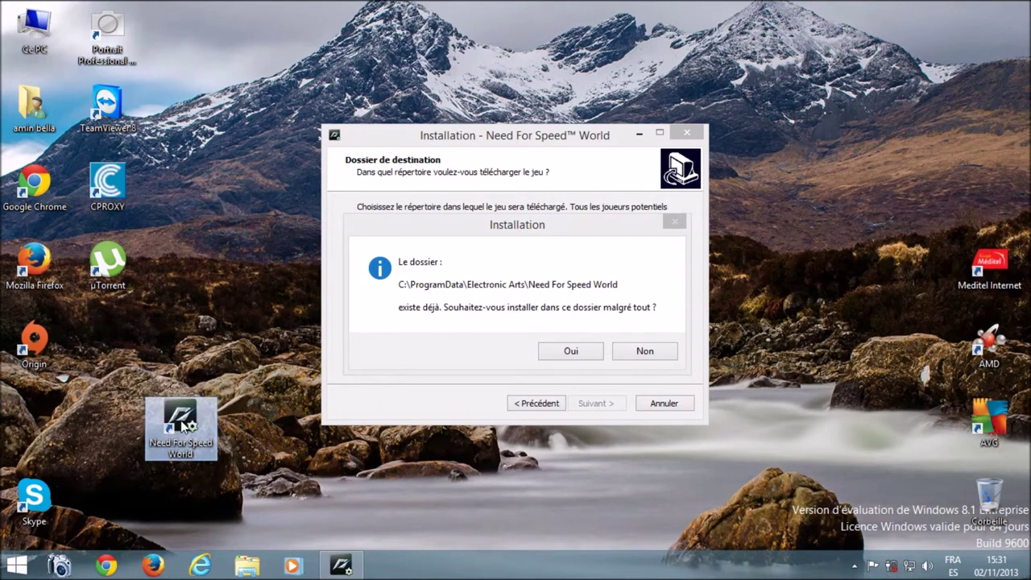
{"action": "left_click_drag", "start_coordinate": [203, 426], "coordinate": [60, 417]}
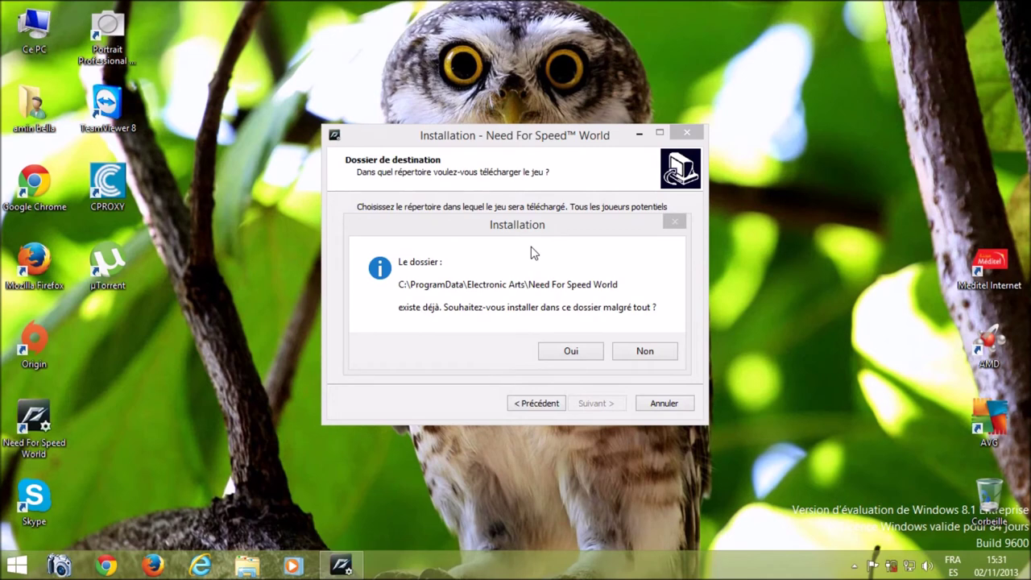
Step: Confirm installing into the existing folder and keep the all-users desktop shortcut
{"action": "left_click_drag", "start_coordinate": [502, 223], "coordinate": [465, 89]}
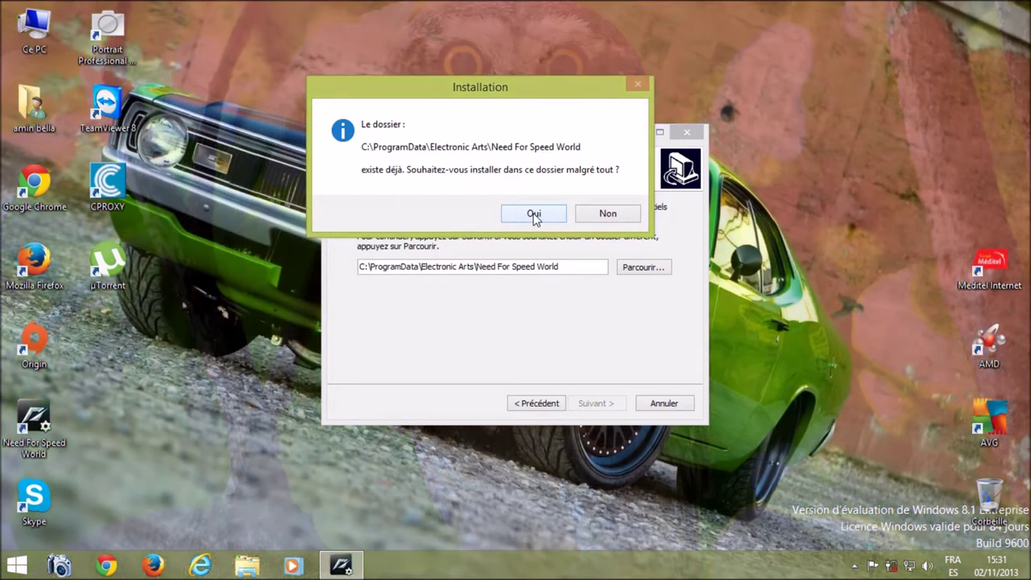
{"action": "left_click", "coordinate": [534, 216]}
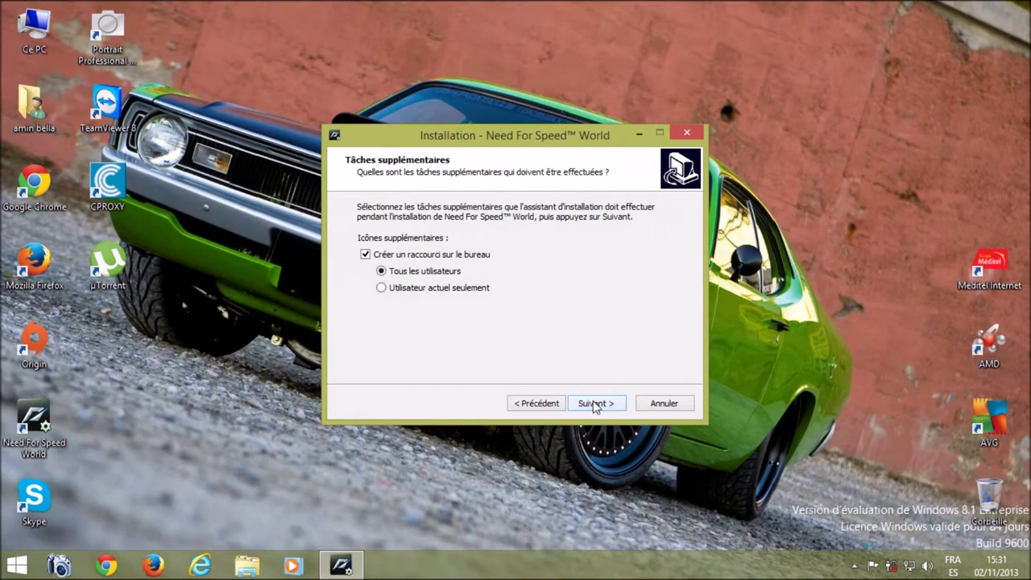
{"action": "left_click", "coordinate": [595, 404]}
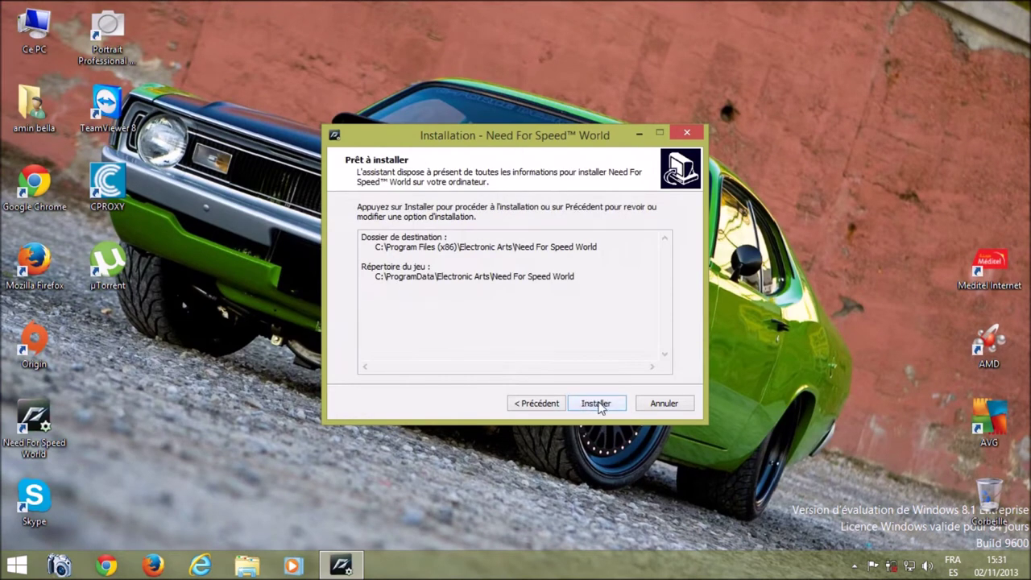
Step: Install the game, then click Terminer with lisezmoi.txt checked to open the readme in Notepad
{"action": "left_click", "coordinate": [597, 405]}
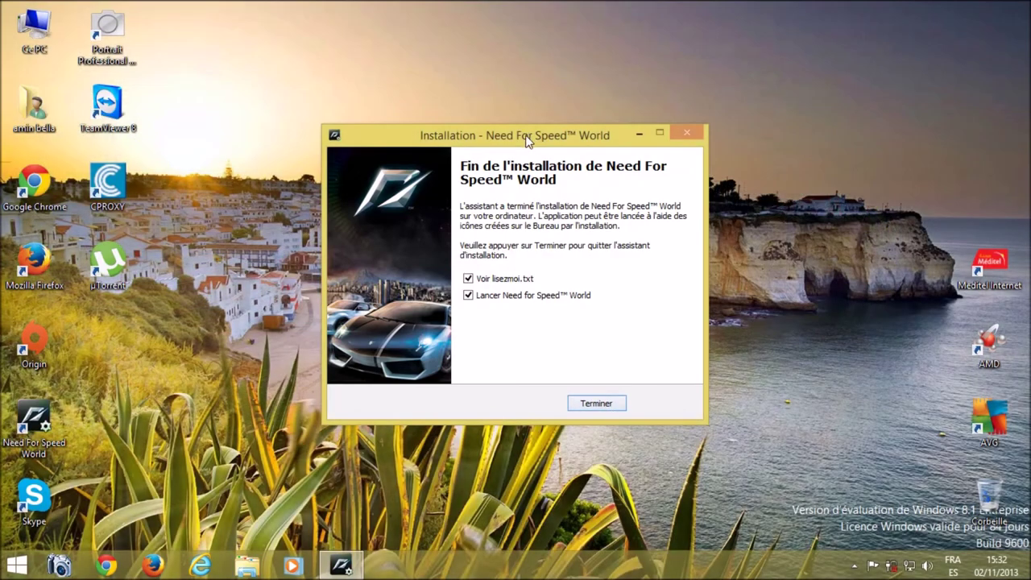
{"action": "left_click_drag", "start_coordinate": [526, 135], "coordinate": [497, 97]}
{"action": "left_click", "coordinate": [565, 365]}
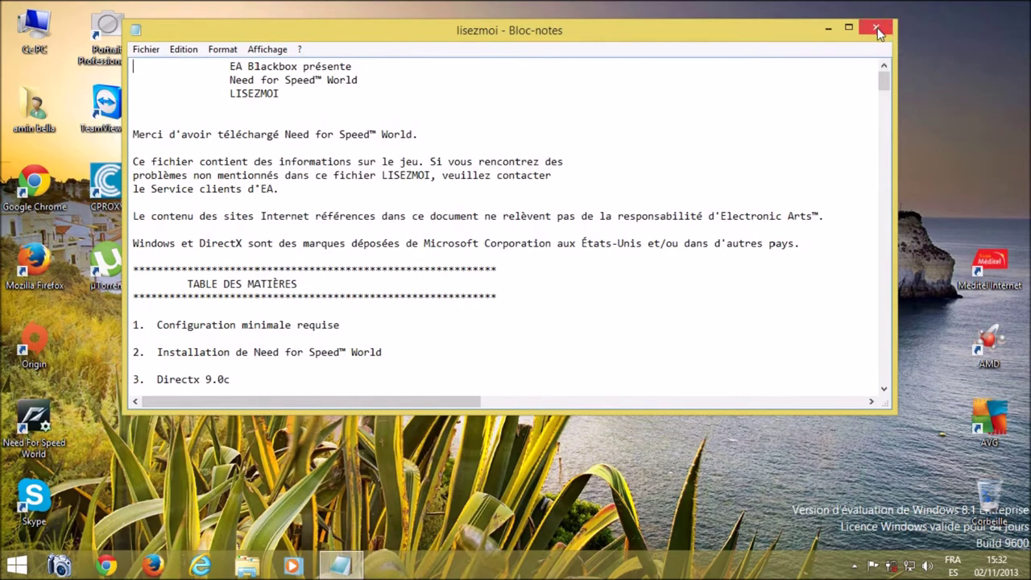
Step: Close the readme and select the saved e-mail address in the launcher's login field
{"action": "left_click", "coordinate": [876, 30]}
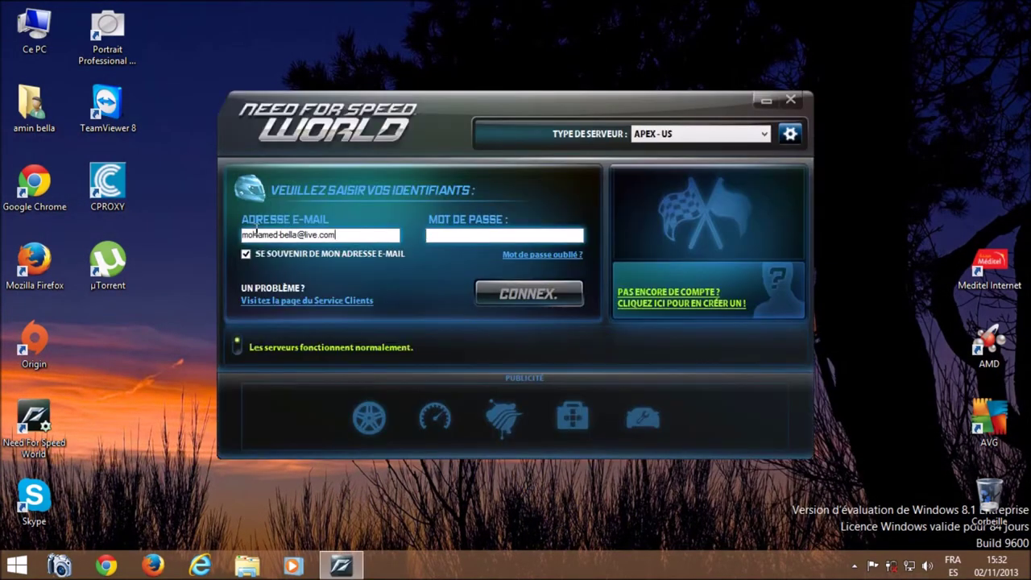
{"action": "double_click", "coordinate": [310, 229]}
{"action": "left_click", "coordinate": [353, 234]}
{"action": "double_click", "coordinate": [353, 235]}
{"action": "double_click", "coordinate": [353, 234]}
{"action": "double_click", "coordinate": [353, 234]}
{"action": "double_click", "coordinate": [353, 235]}
{"action": "left_click_drag", "start_coordinate": [353, 235], "coordinate": [230, 234]}
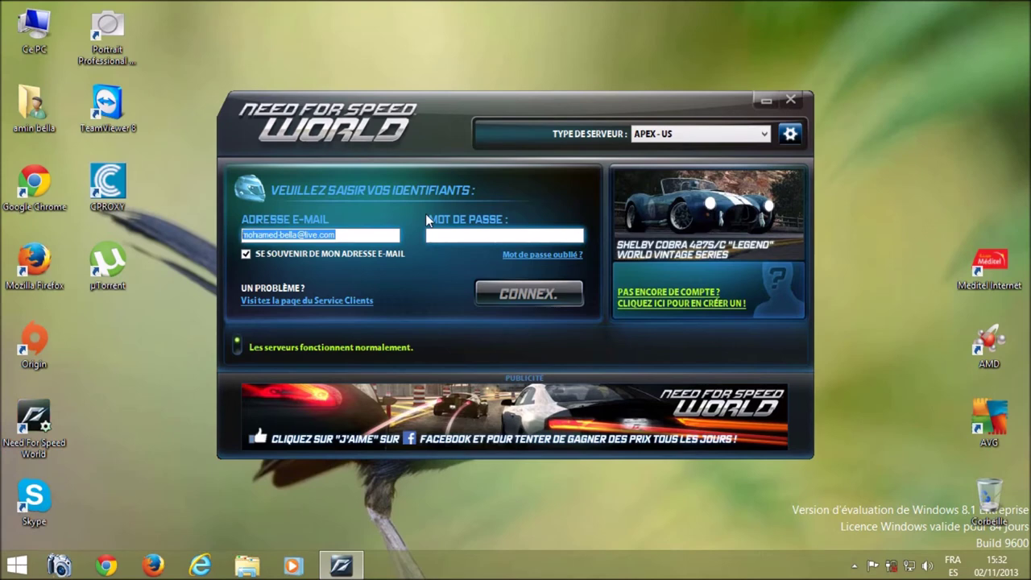
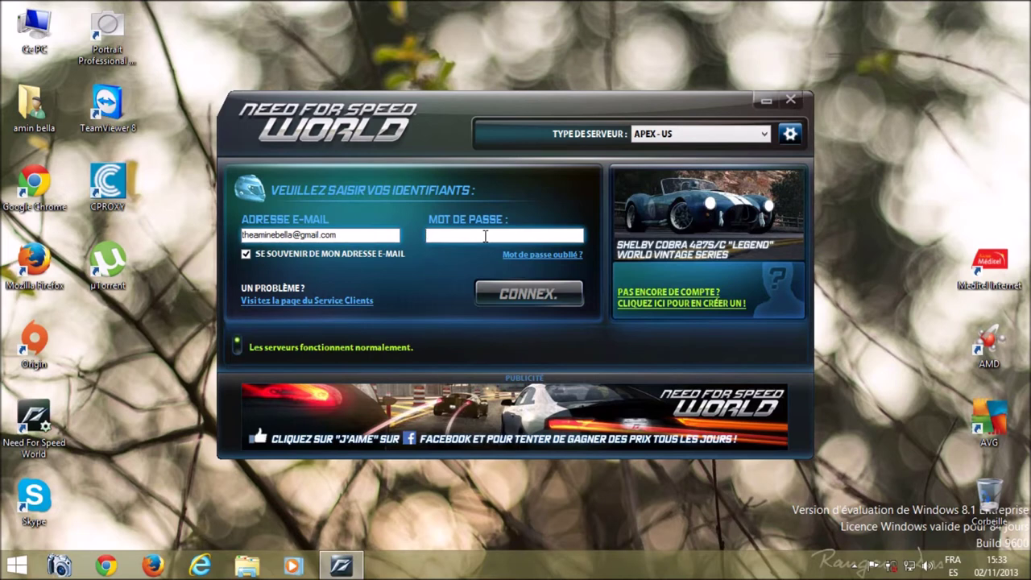
Step: Enter the account e-mail and password, then connect to log in
{"action": "type", "text": "••"}
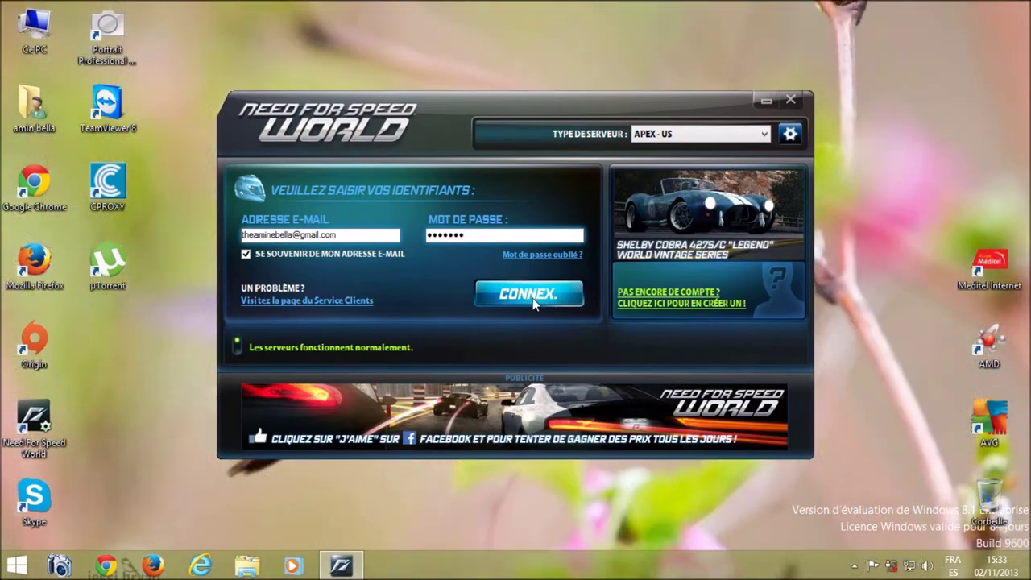
{"action": "left_click", "coordinate": [529, 295]}
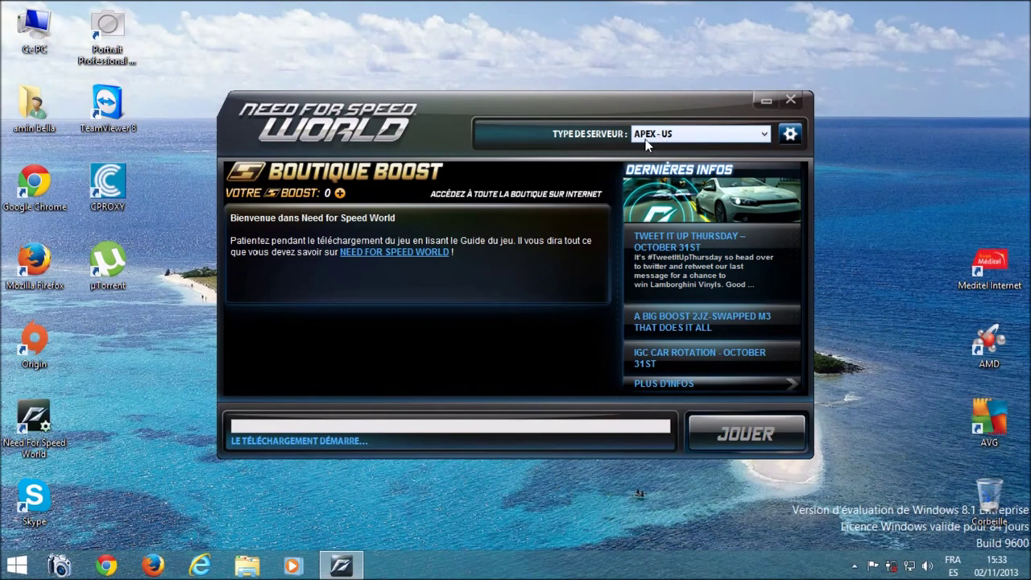
Step: Keep APEX - US as the server type while the game data finishes downloading
{"action": "left_click", "coordinate": [698, 134]}
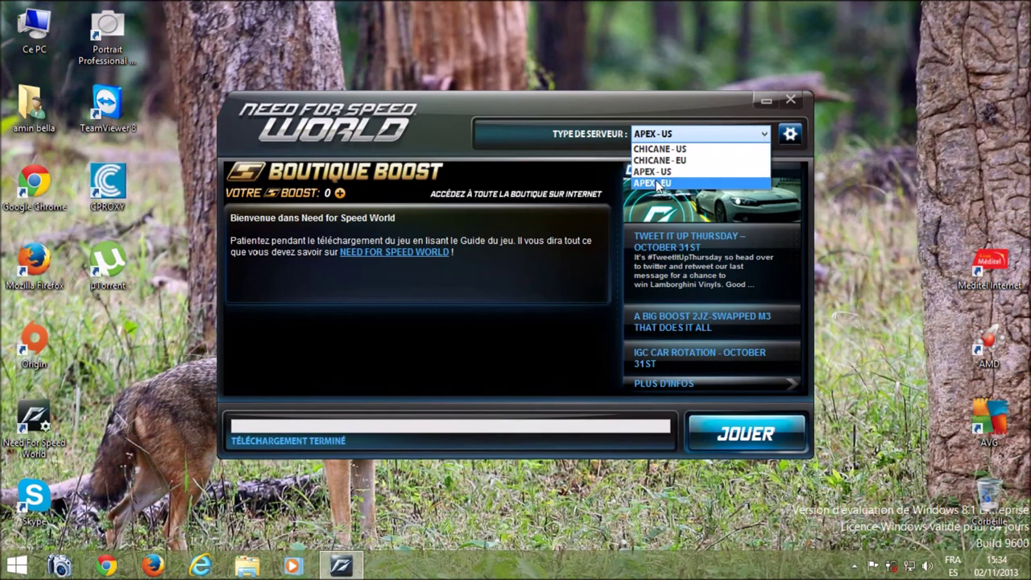
{"action": "left_click", "coordinate": [656, 173]}
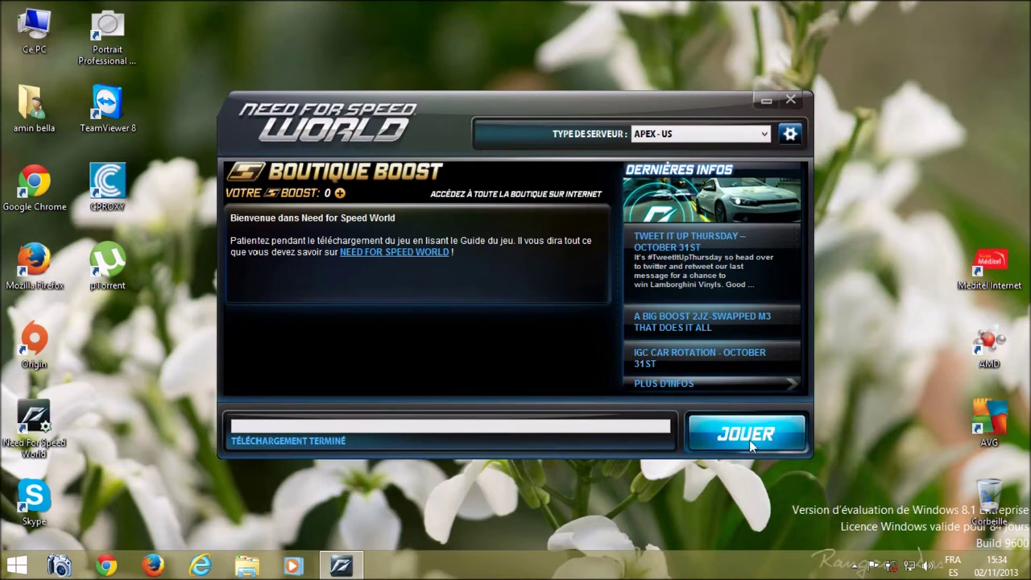
Step: Move the launcher window up and to the left
{"action": "left_click_drag", "start_coordinate": [592, 106], "coordinate": [547, 45]}
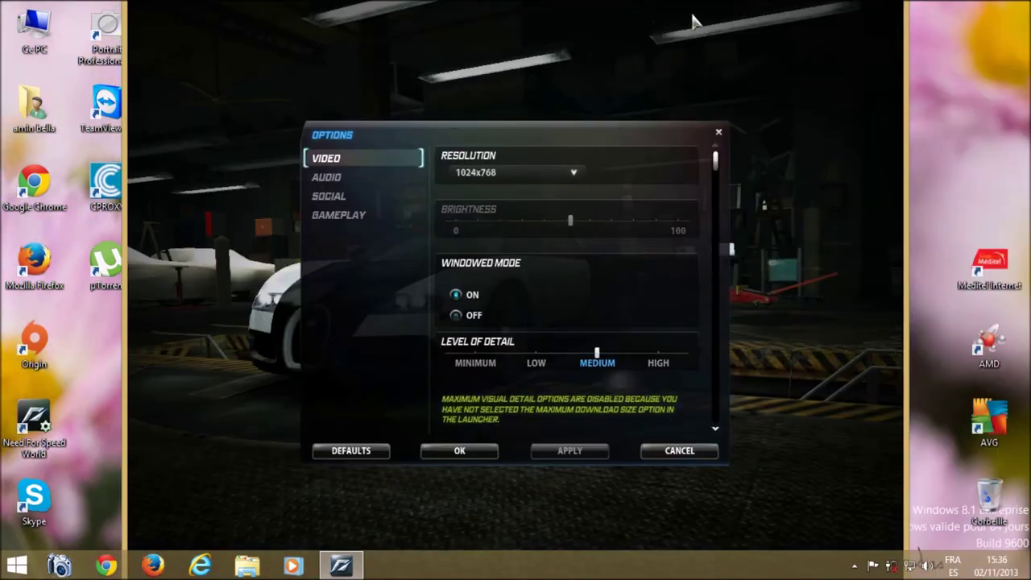
Step: Set the video resolution to 800x600, apply and keep it, then close the options
{"action": "left_click", "coordinate": [491, 171]}
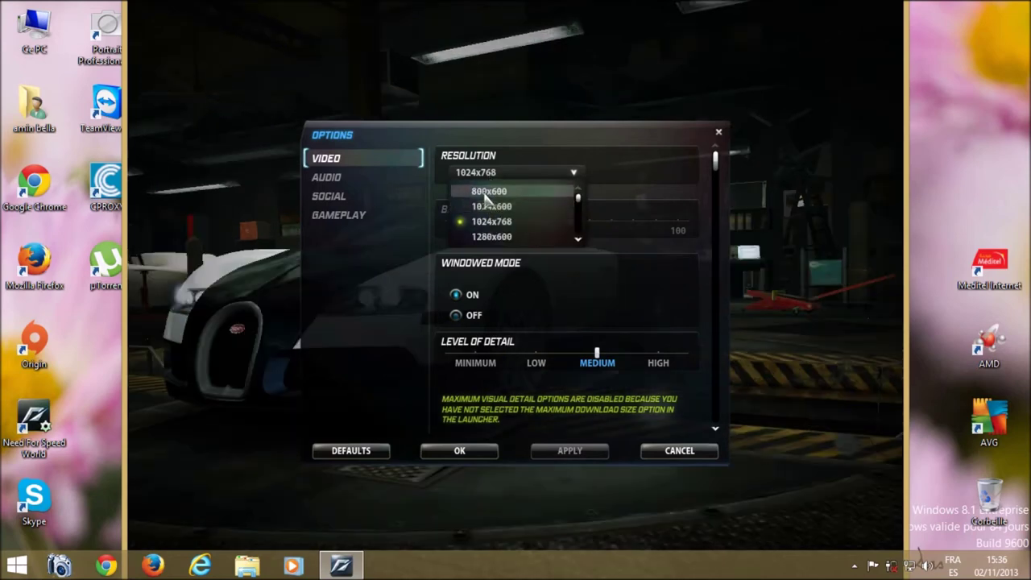
{"action": "left_click", "coordinate": [485, 193]}
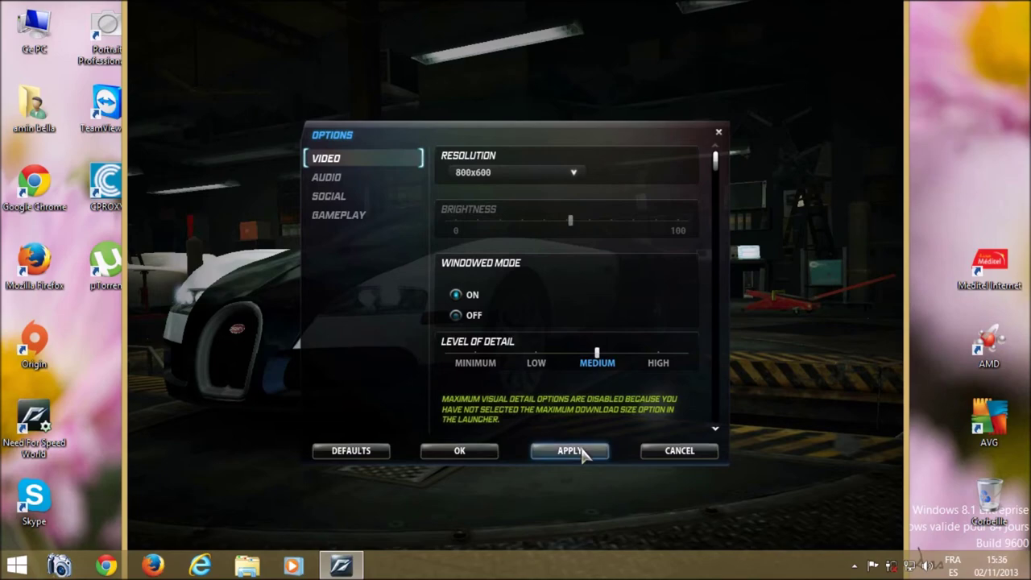
{"action": "left_click", "coordinate": [569, 451]}
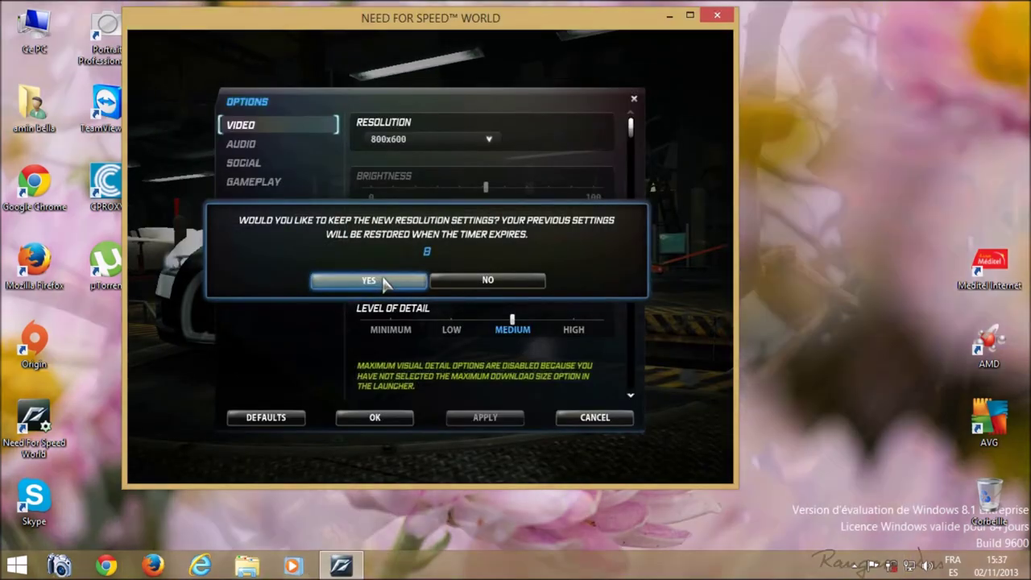
{"action": "left_click", "coordinate": [383, 280]}
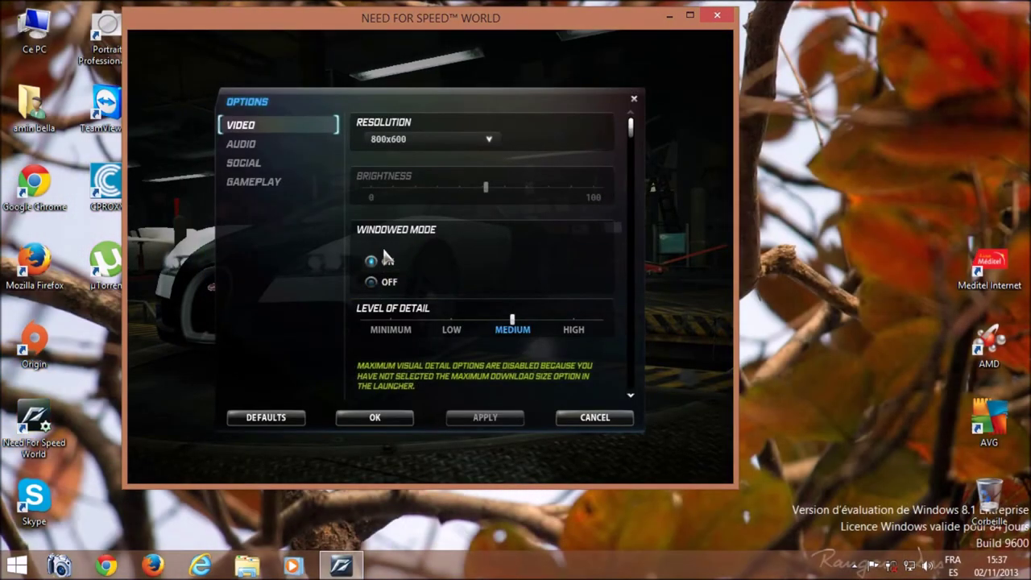
{"action": "left_click", "coordinate": [369, 419]}
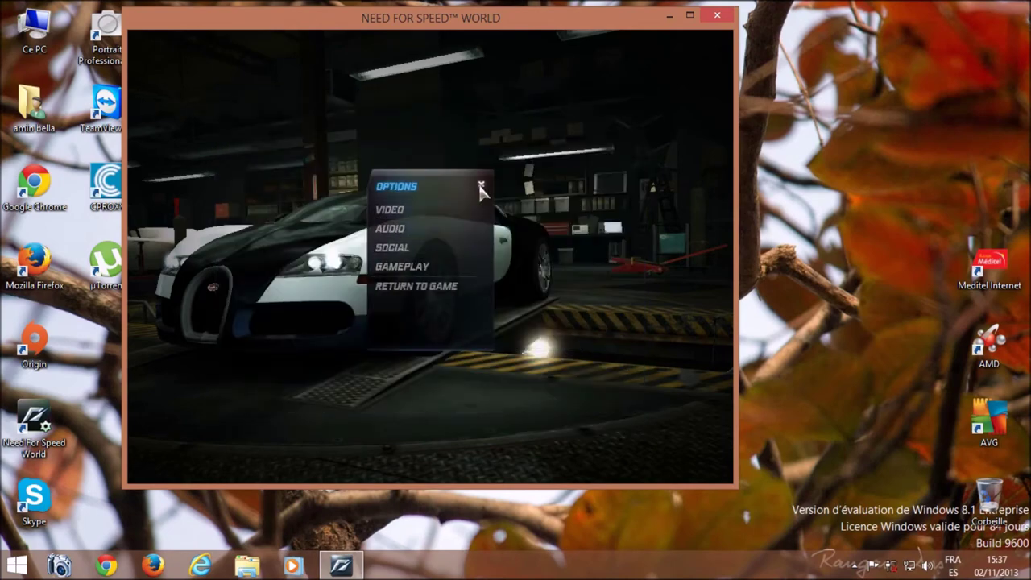
{"action": "left_click", "coordinate": [480, 187]}
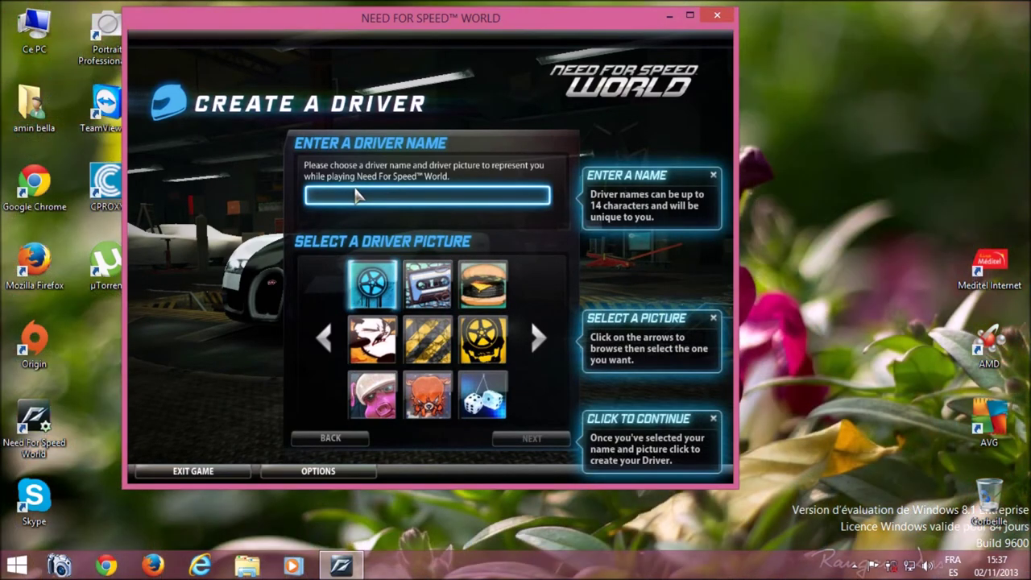
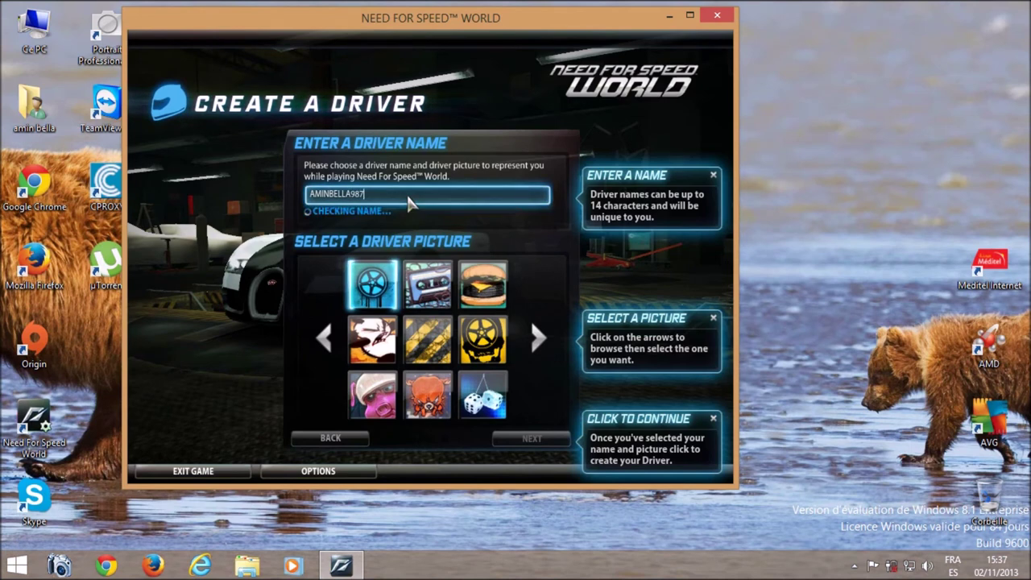
Step: Enter a driver name, editing its number suffix down to 96
{"action": "key", "text": "BackSpace"}
{"action": "key", "text": "BackSpace"}
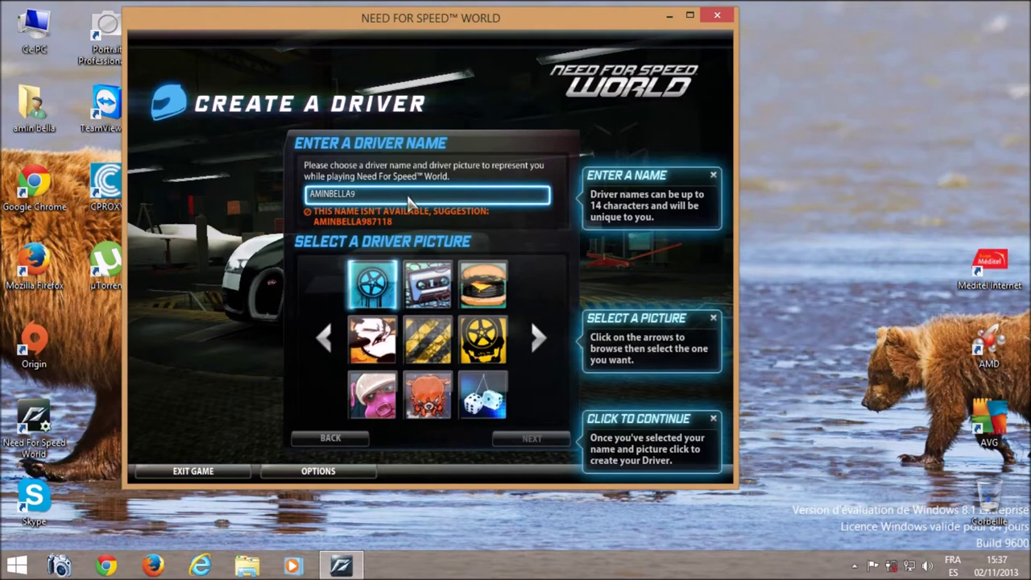
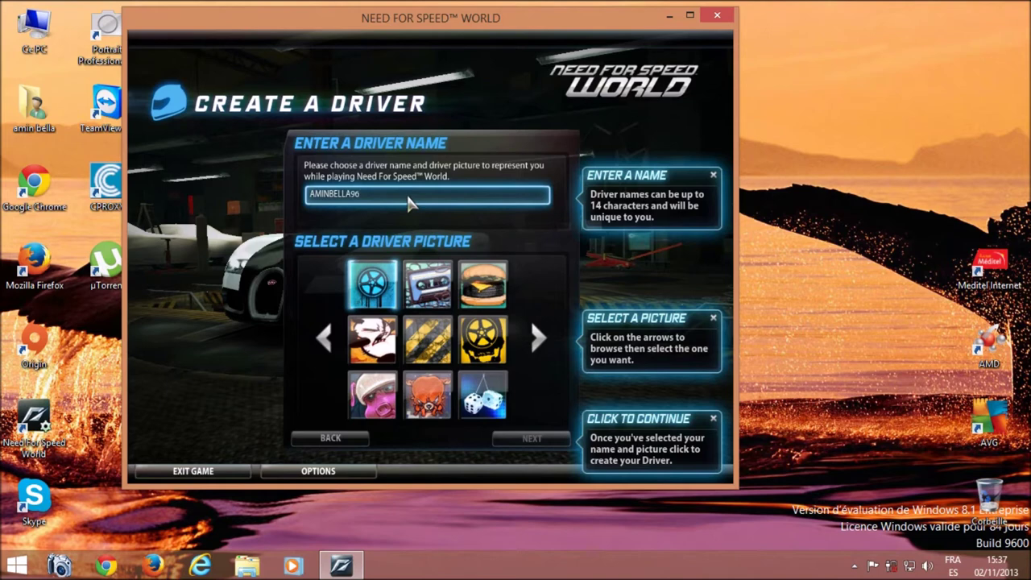
Step: Click into the driver name field so the game rechecks the name's availability
{"action": "left_click", "coordinate": [409, 201]}
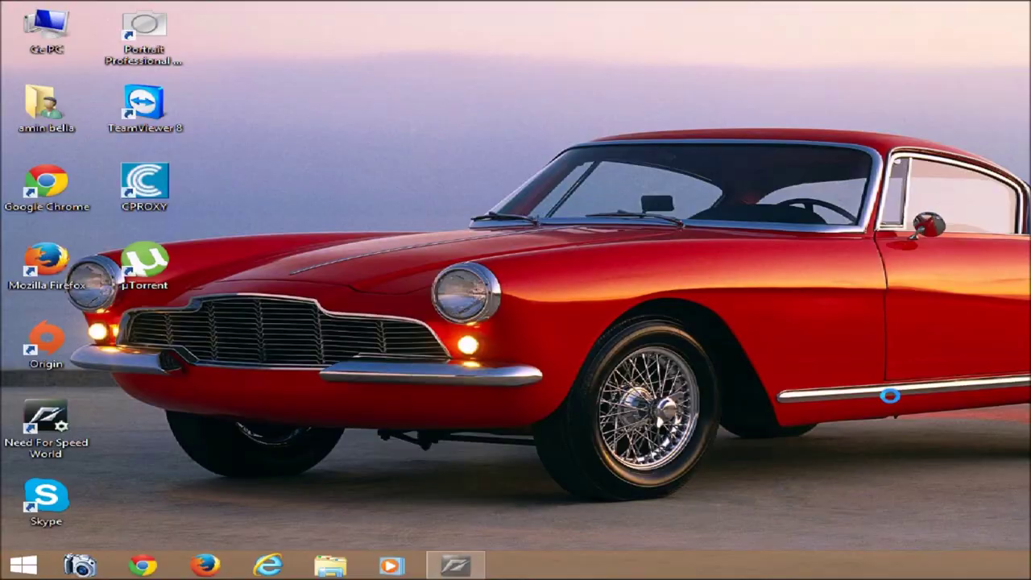
Step: Add and remove the 96 suffix twice, leaving the base driver name
{"action": "type", "text": "96"}
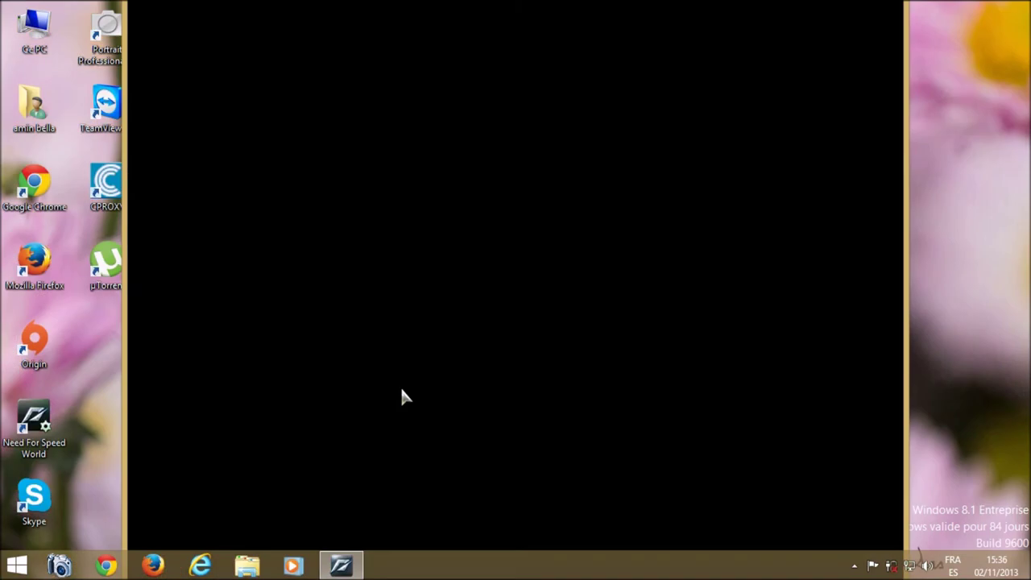
{"action": "key", "text": "BackSpace"}
{"action": "key", "text": "BackSpace"}
{"action": "type", "text": "96"}
{"action": "key", "text": "BackSpace"}
{"action": "key", "text": "BackSpace"}
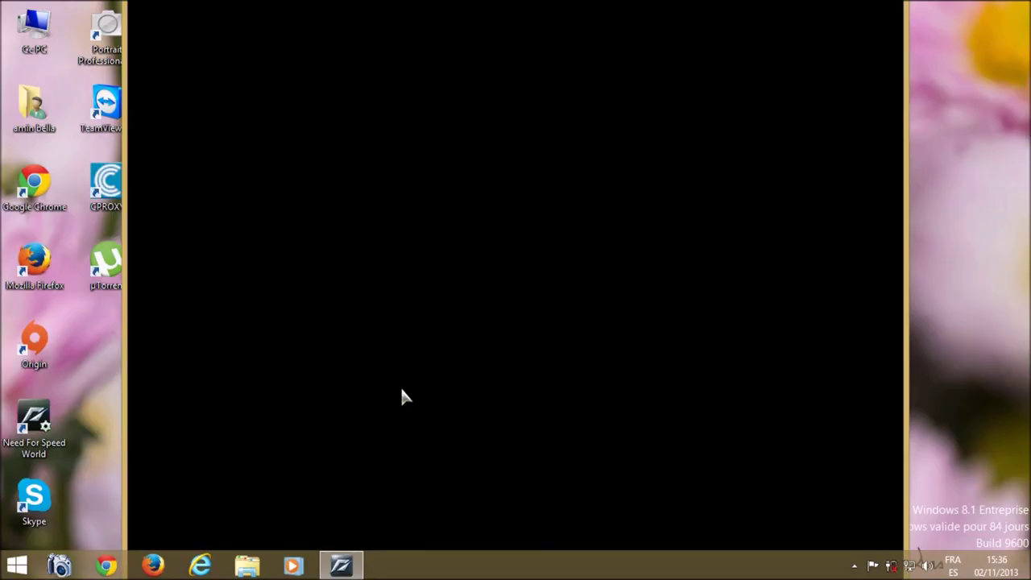